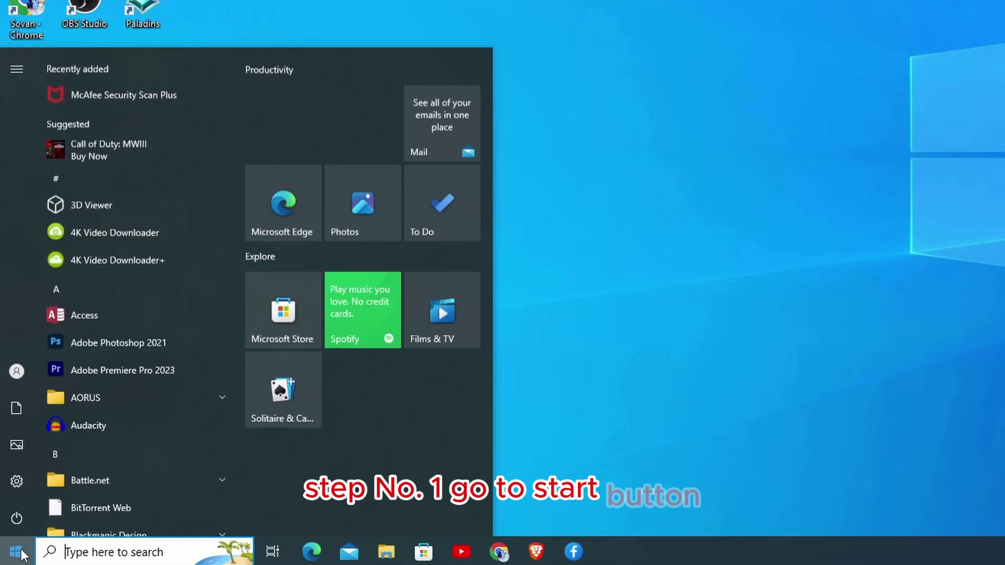
Step: Run services.msc from the Run prompt to open the Services console
text(run)
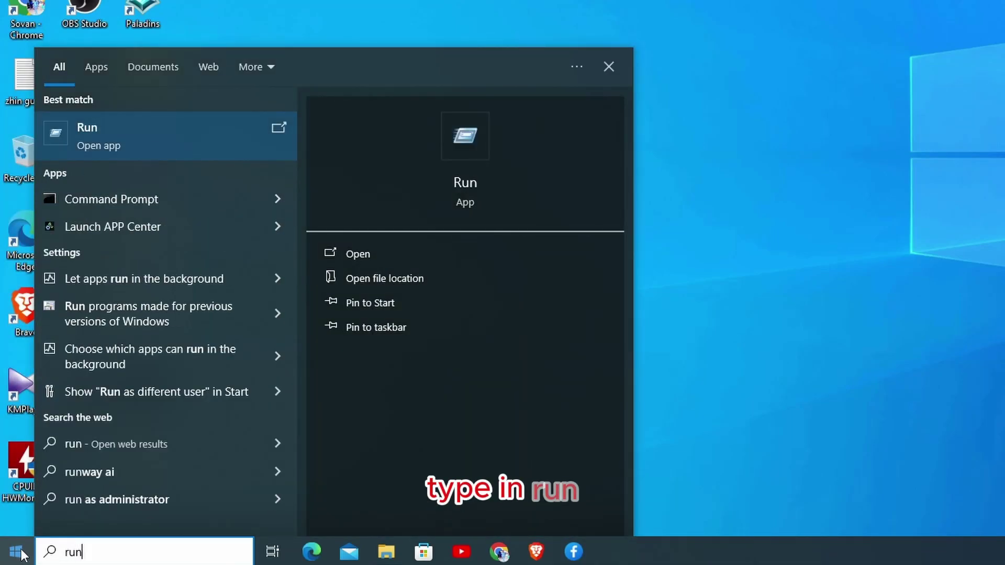
key(Return)
drag(187, 387, 726, 17)
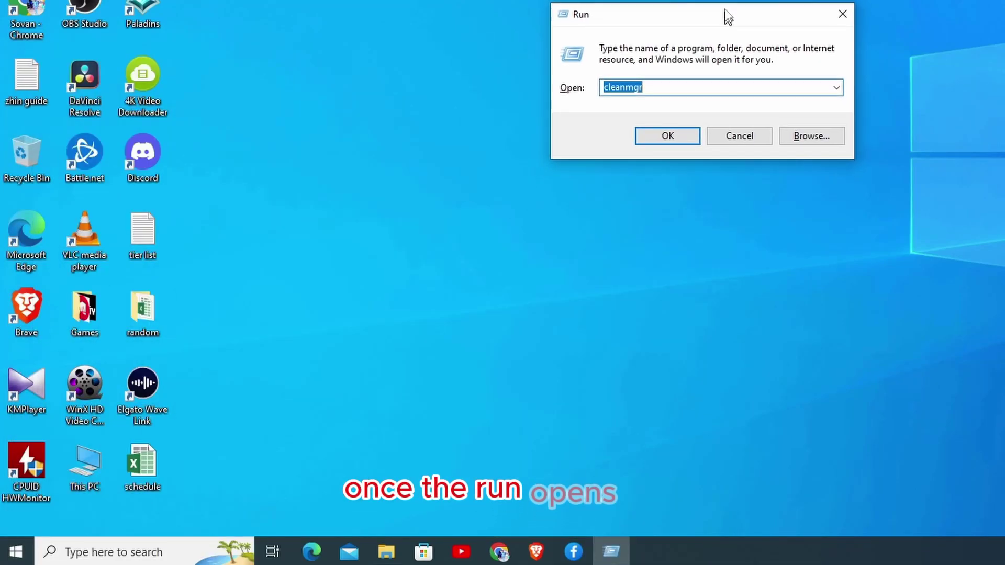
text(se)
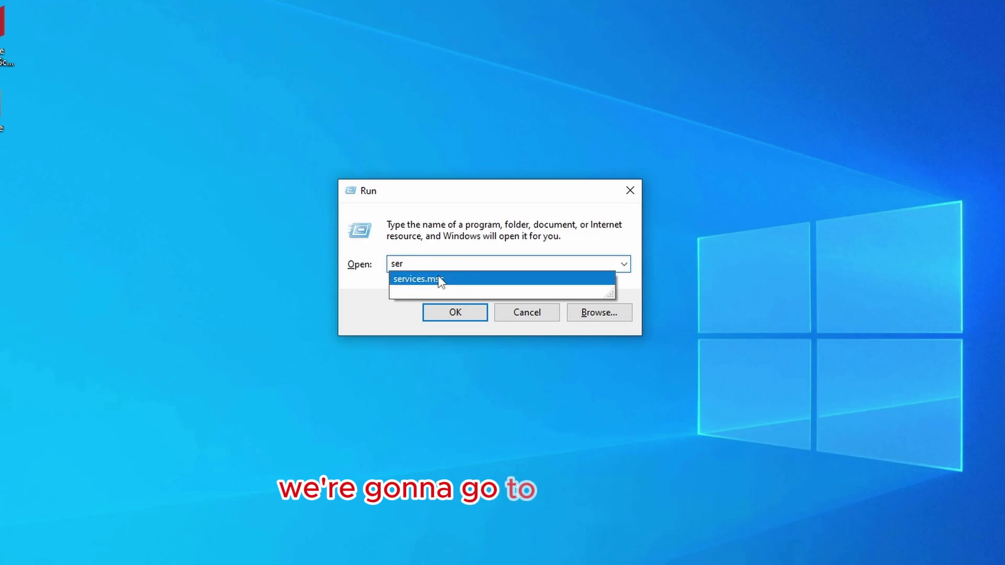
text(r)
click(422, 277)
click(443, 268)
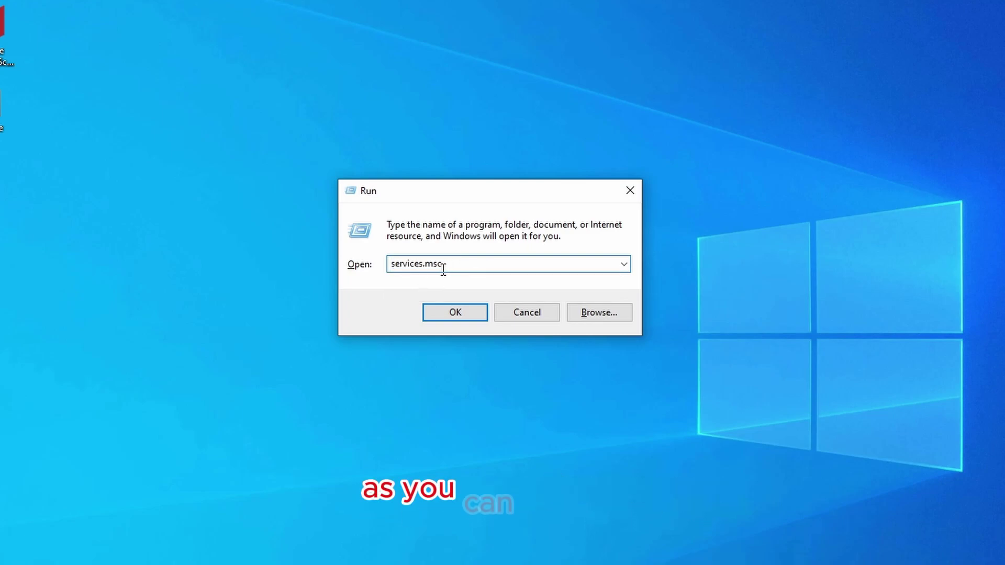
click(444, 307)
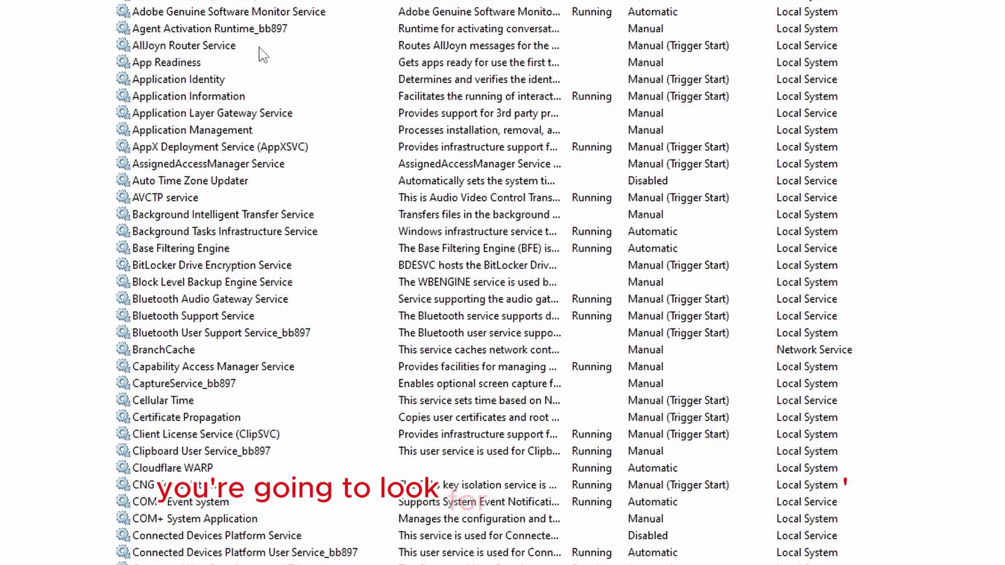
Step: Set the SysMain service to startup type Disabled in its Properties and apply
click(347, 231)
scroll(290, 369, down, 1)
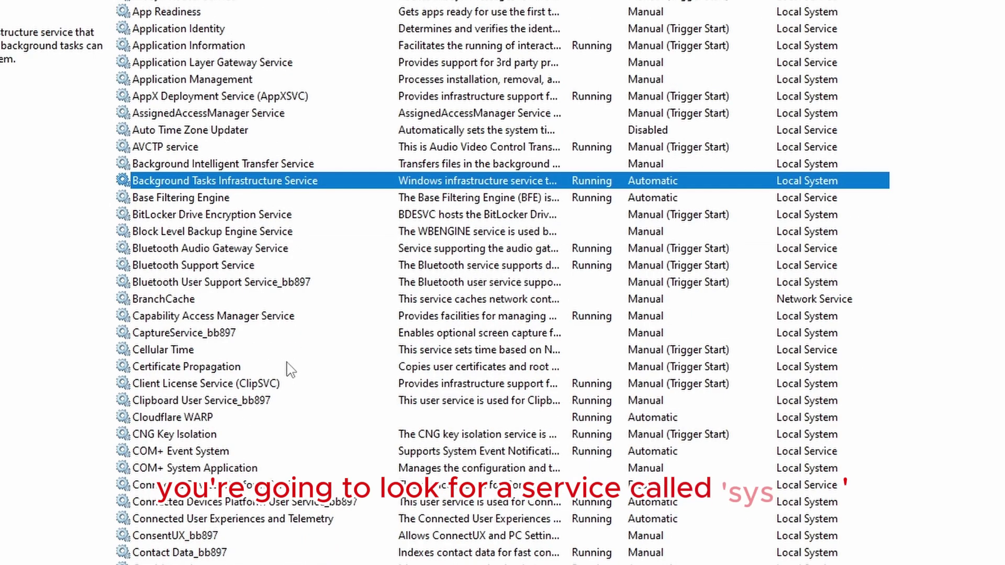
key(s)
scroll(283, 355, down, 1)
click(177, 351)
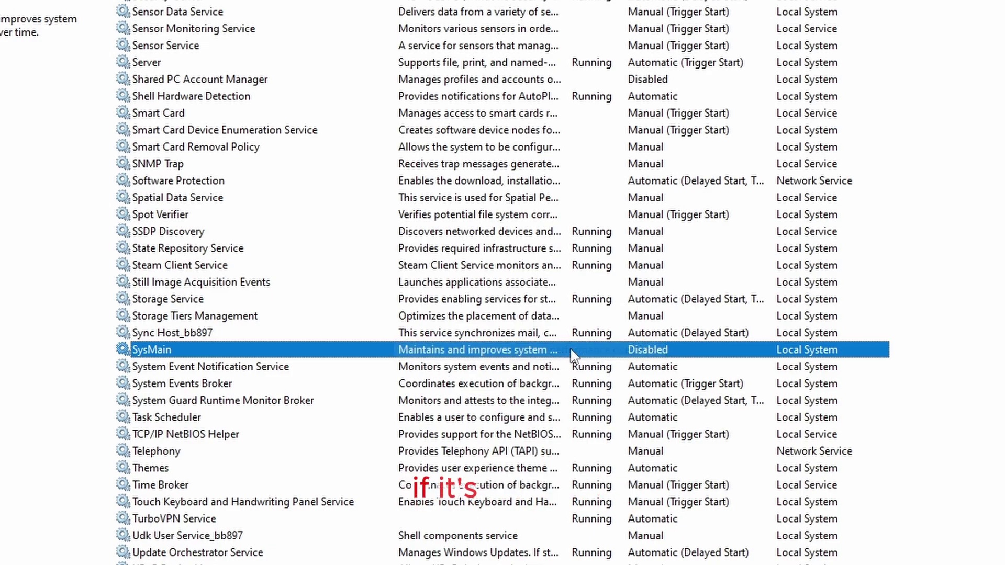
right_click(205, 357)
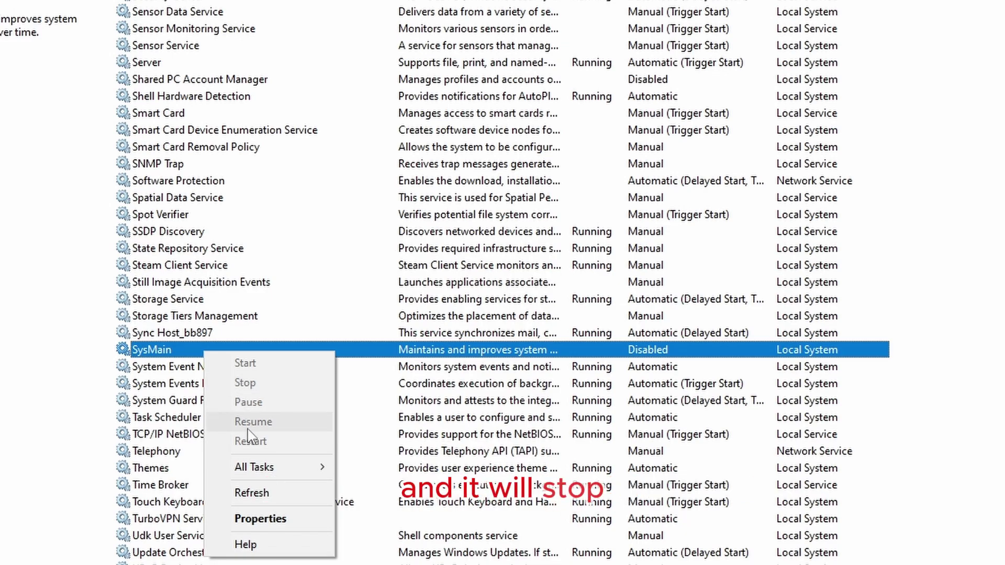
click(277, 519)
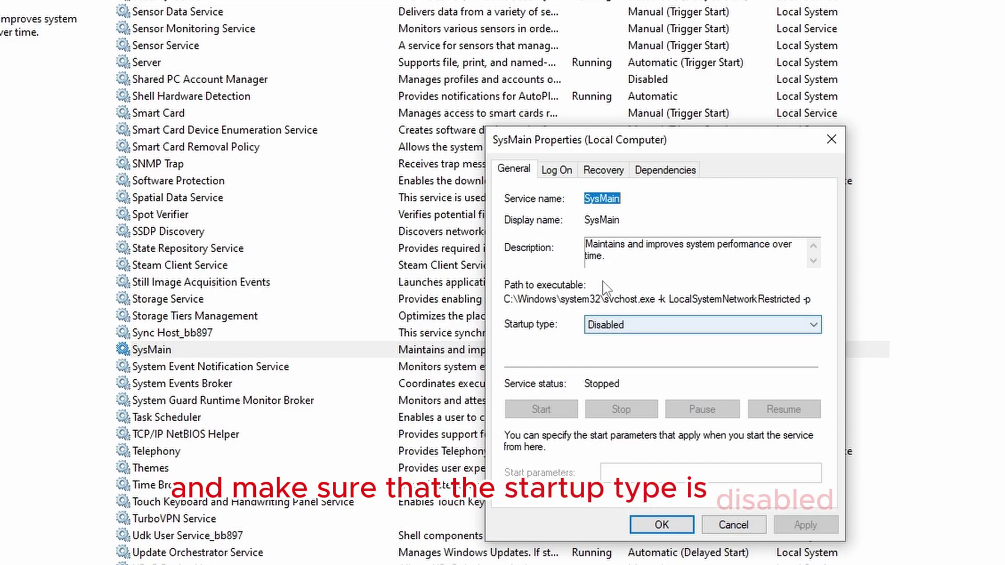
click(641, 202)
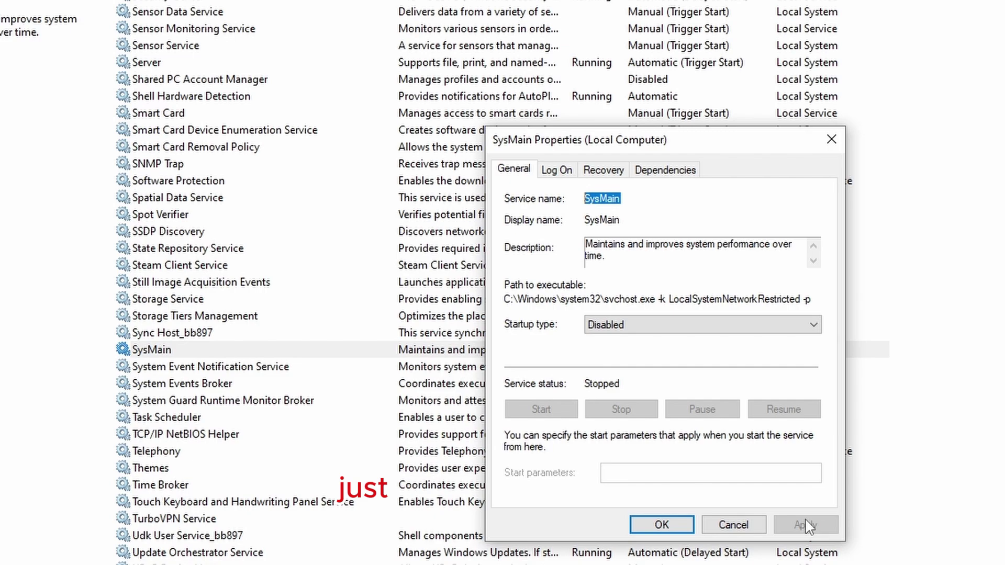
click(644, 529)
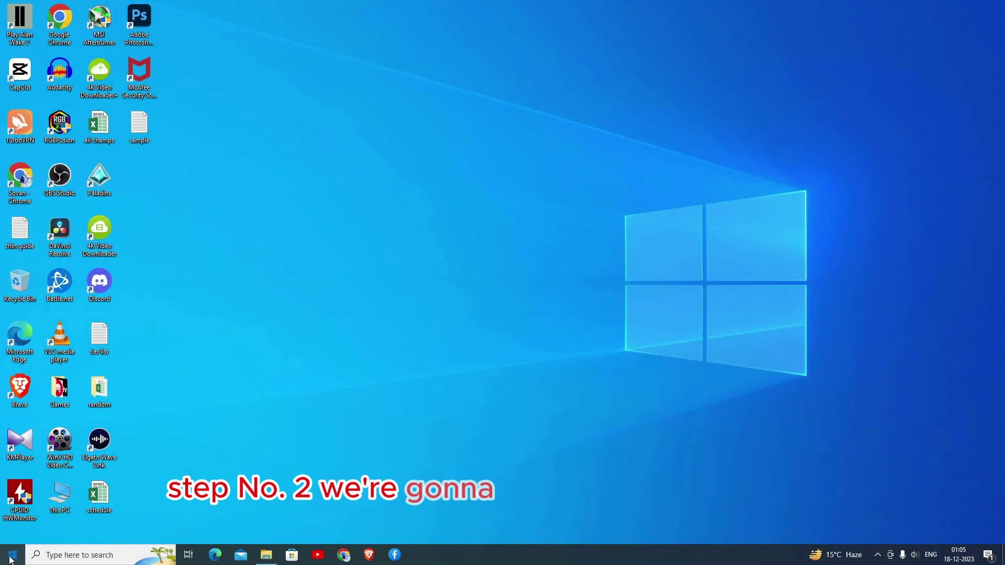
Step: Open the Run prompt from Start and enter sysdm.cpl
click(13, 554)
text(run)
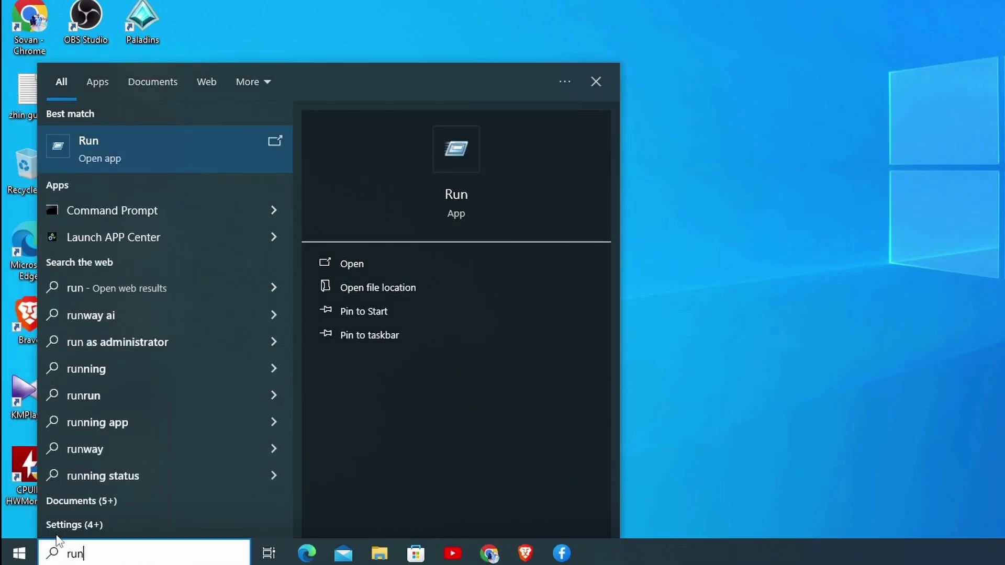
key(Return)
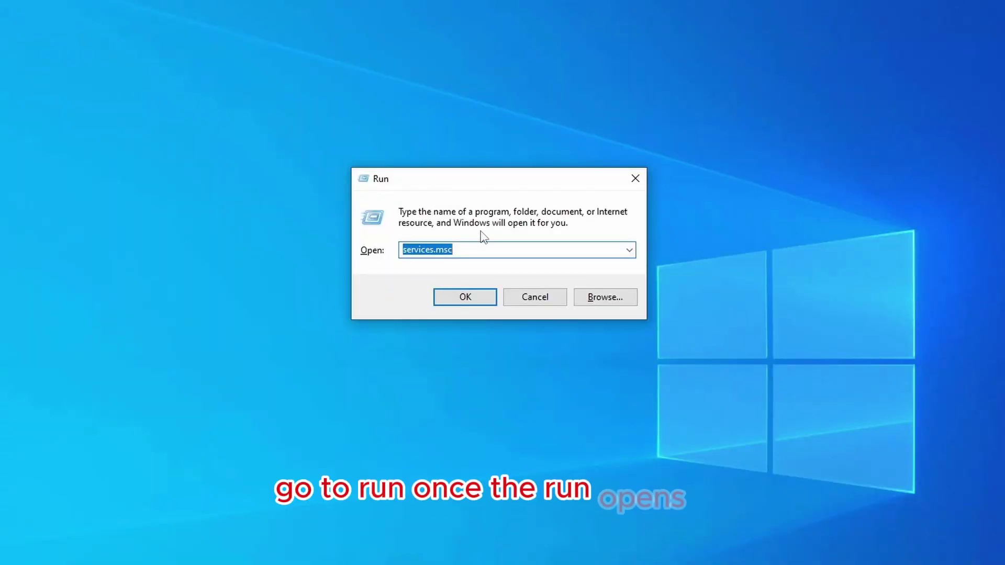
text(sysdm.cpl)
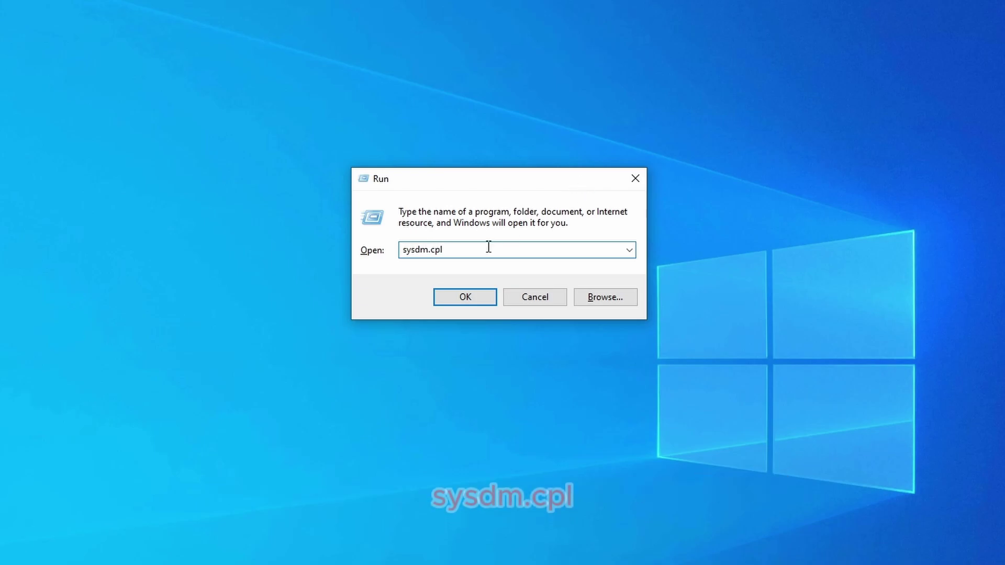
Step: Set Advanced > Performance visual effects to 'Adjust for best performance' and apply
click(467, 293)
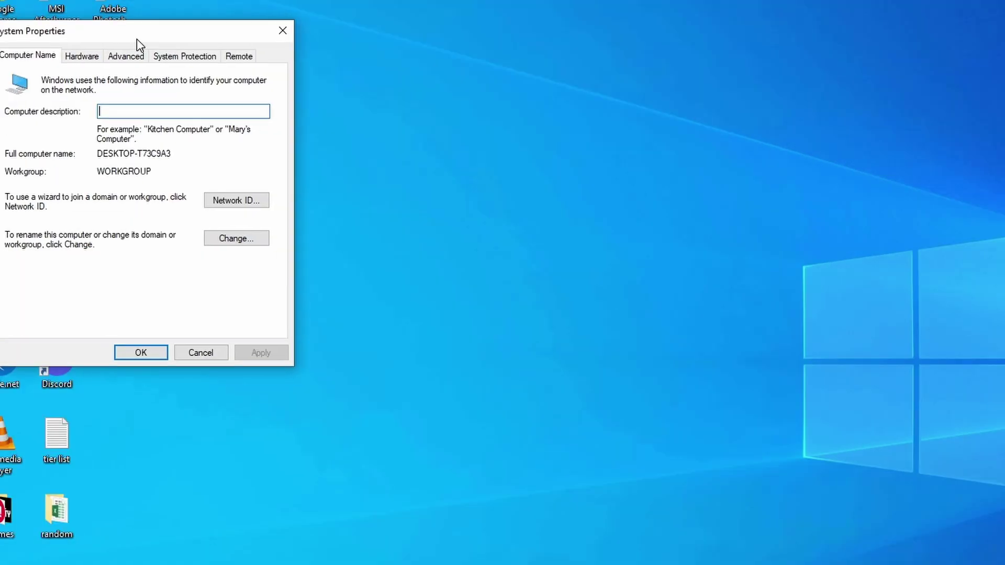
drag(137, 39, 466, 64)
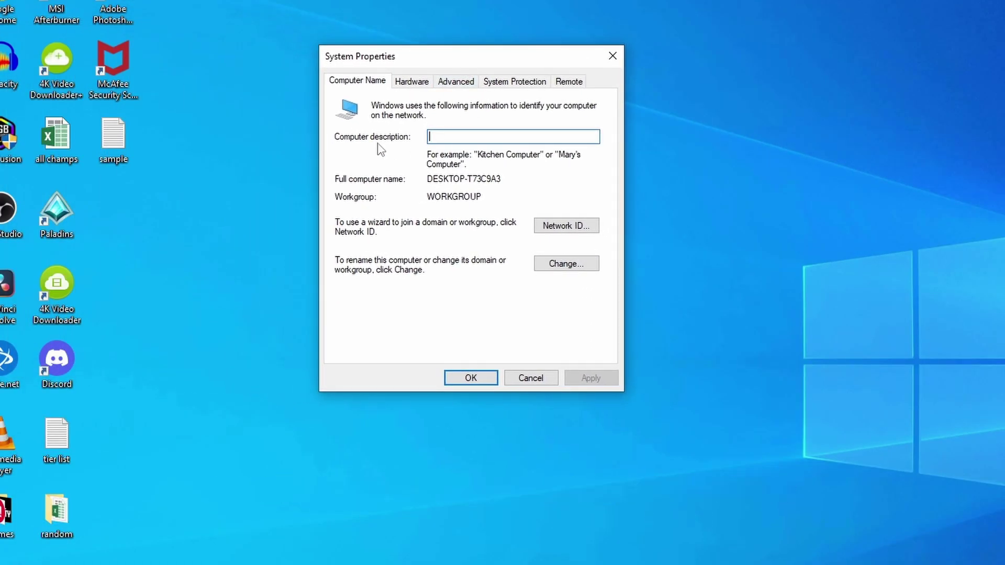
click(456, 81)
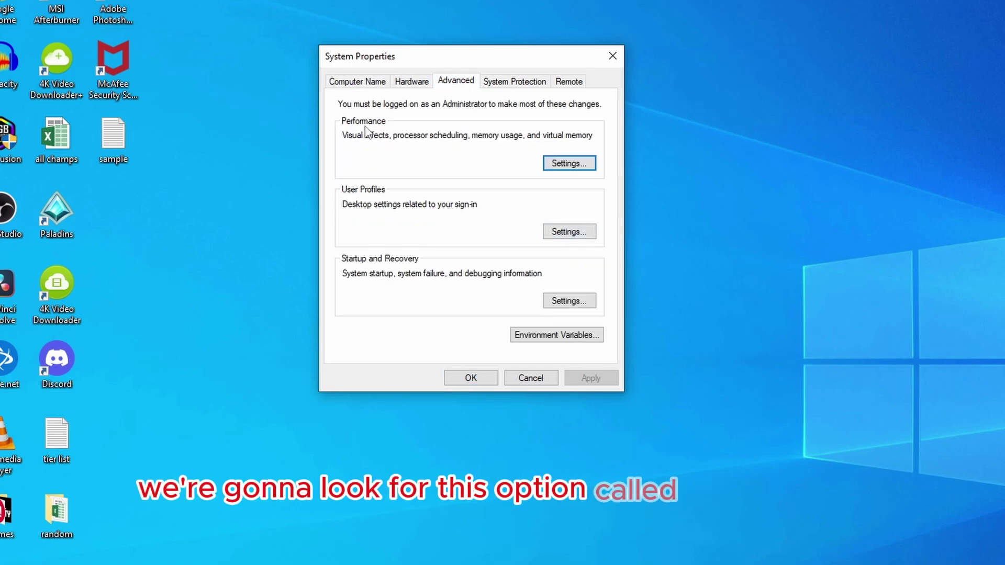
click(577, 165)
drag(489, 118, 477, 51)
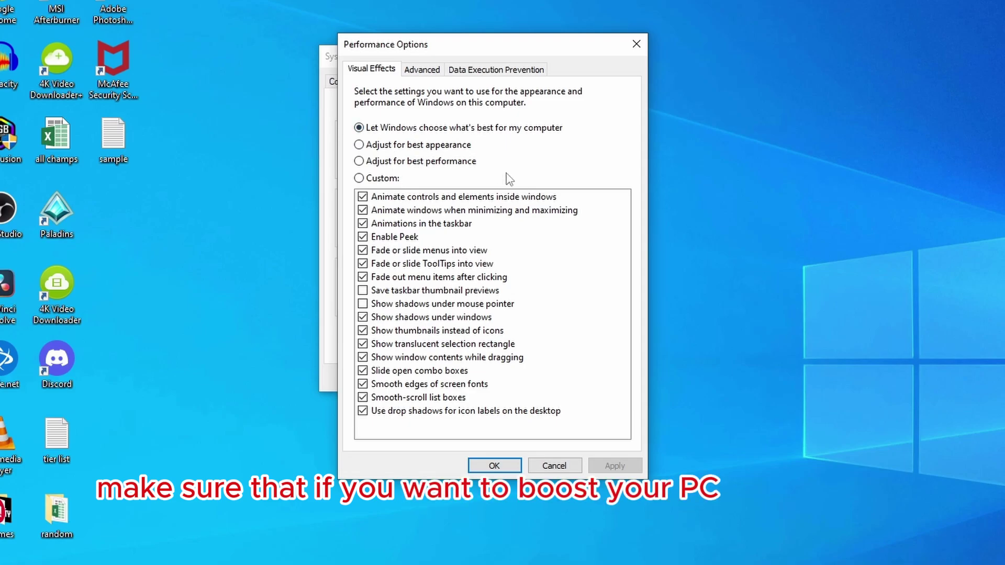
click(358, 161)
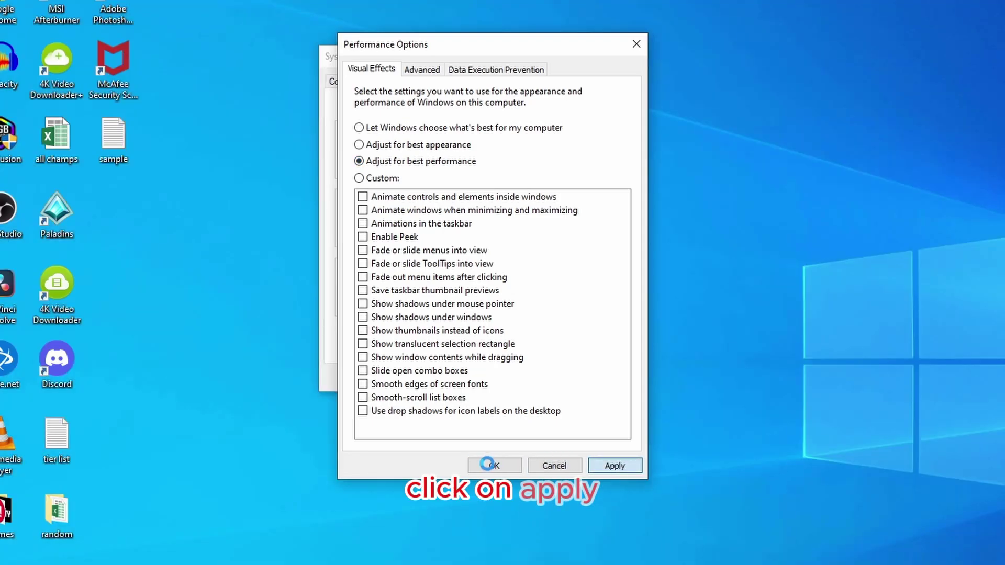
click(492, 466)
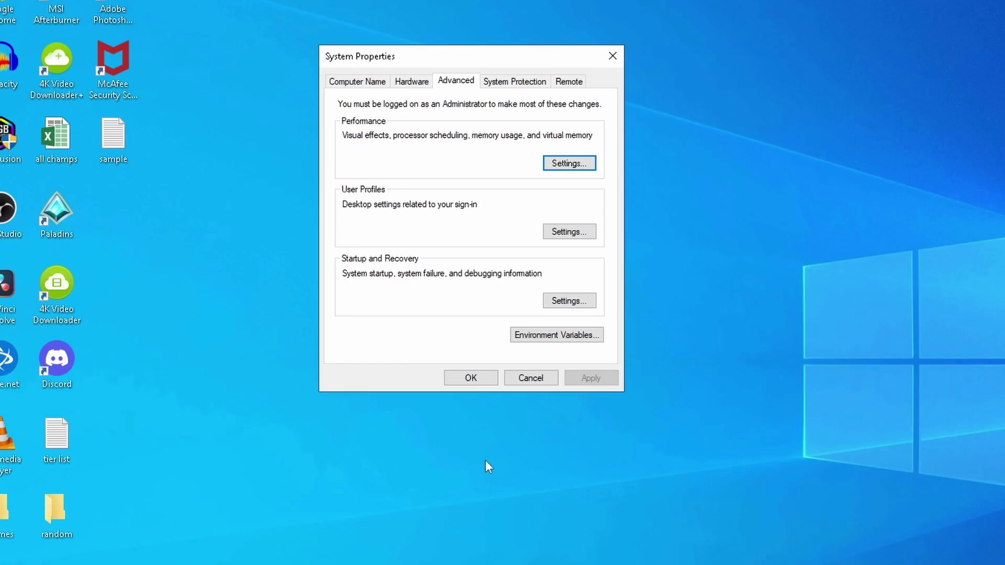
click(468, 378)
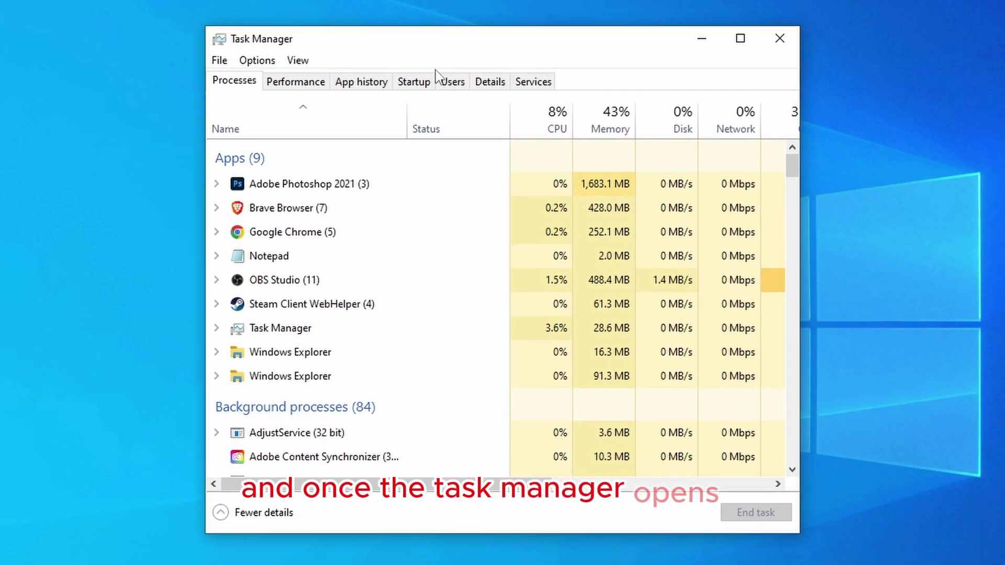
Step: Review Task Manager's Startup list to confirm Spotify, Skype and Riot Client are disabled
click(418, 83)
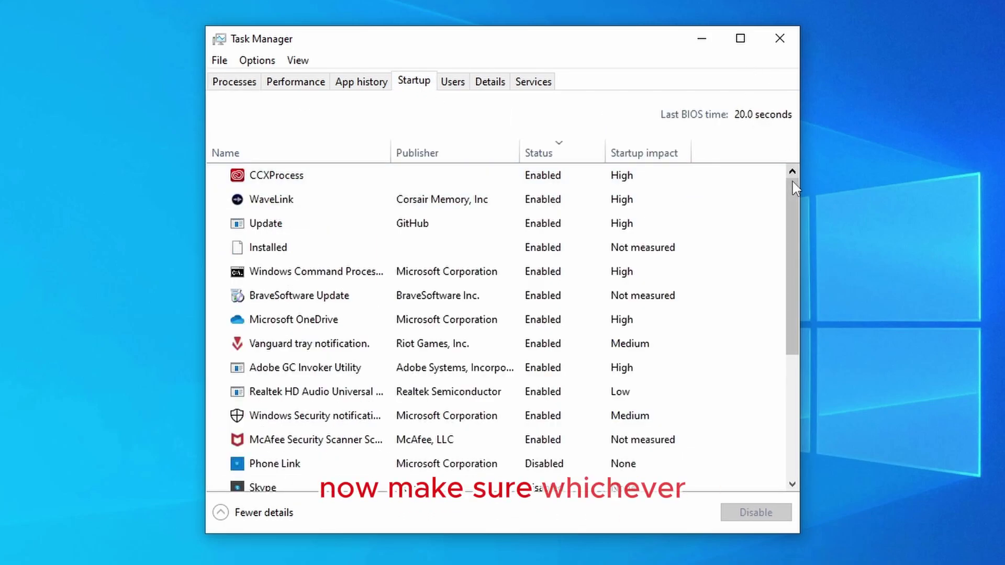
drag(791, 178, 762, 256)
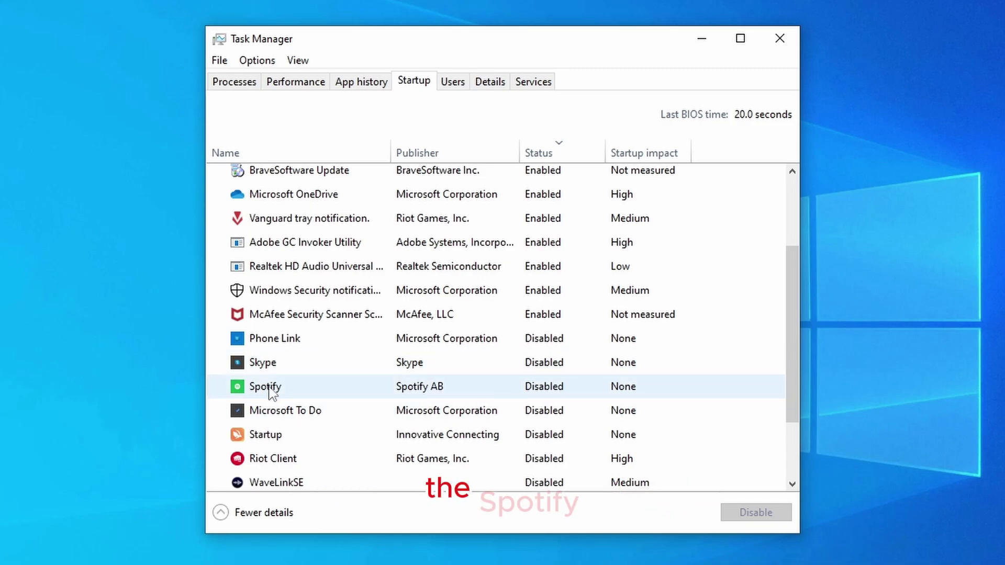
scroll(287, 444, down, 2)
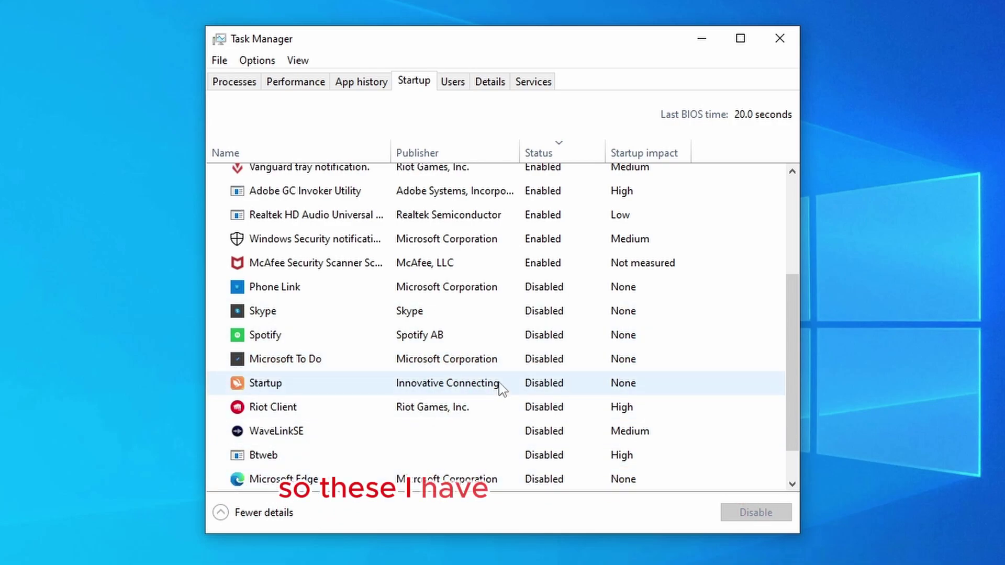
scroll(478, 361, up, 2)
scroll(461, 357, up, 1)
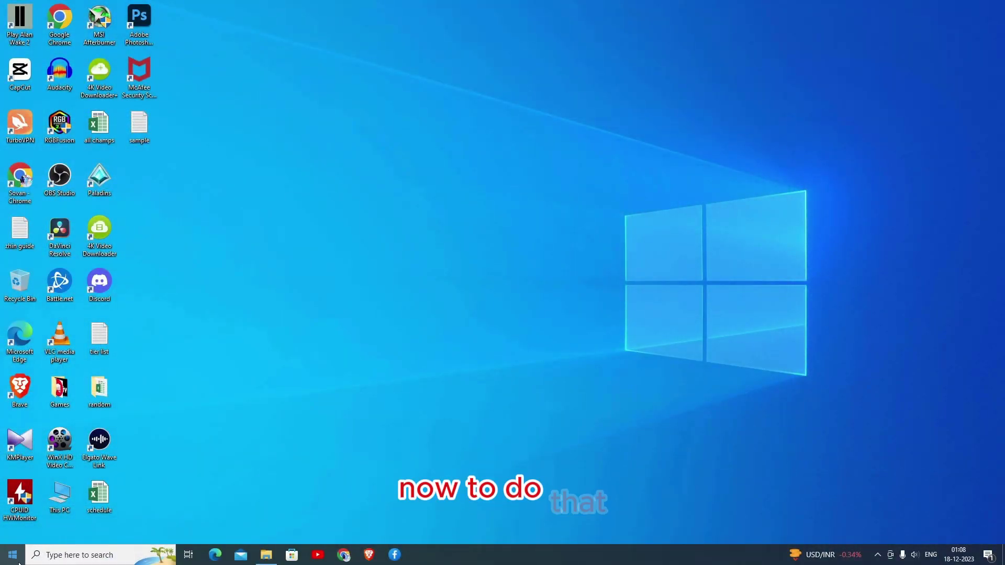
Step: Open the C:\Windows\Temp folder by running 'temp' from the Run prompt
click(18, 562)
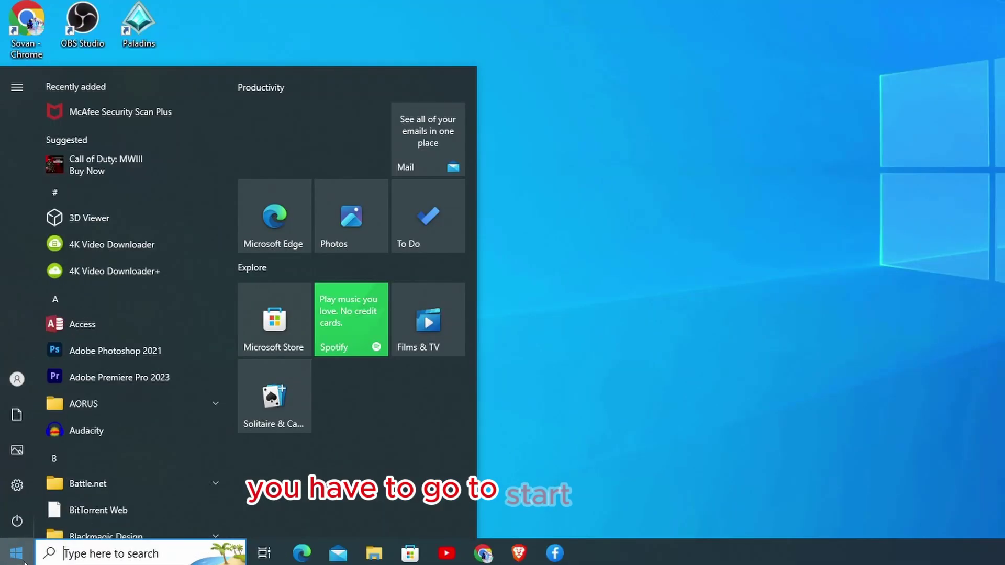
text(run)
key(Return)
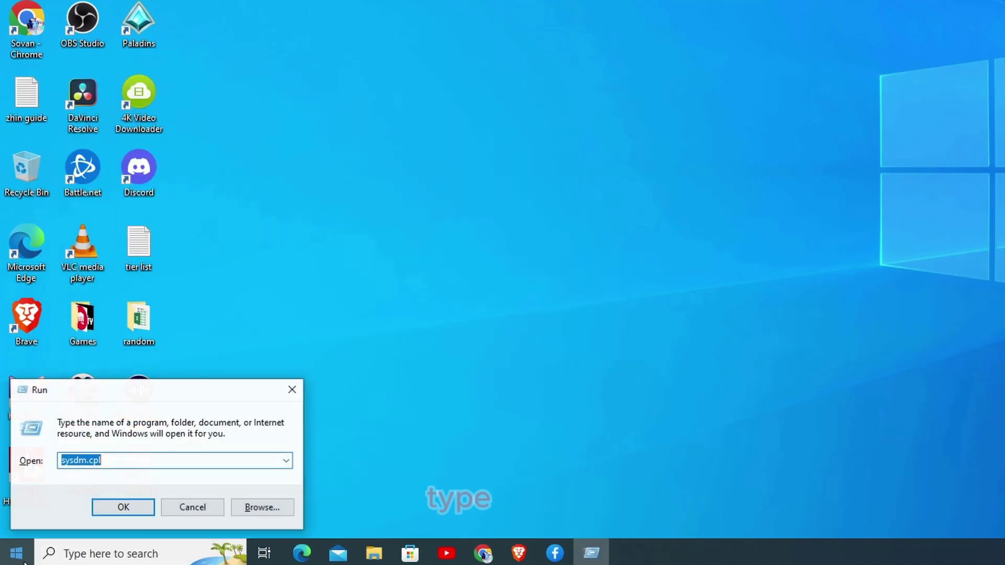
drag(173, 393, 654, 51)
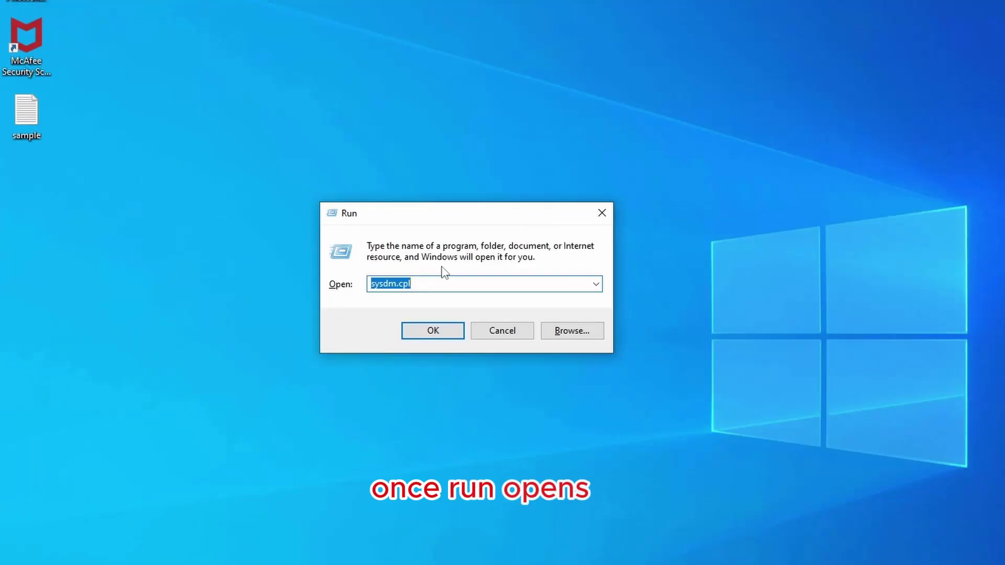
text(temp)
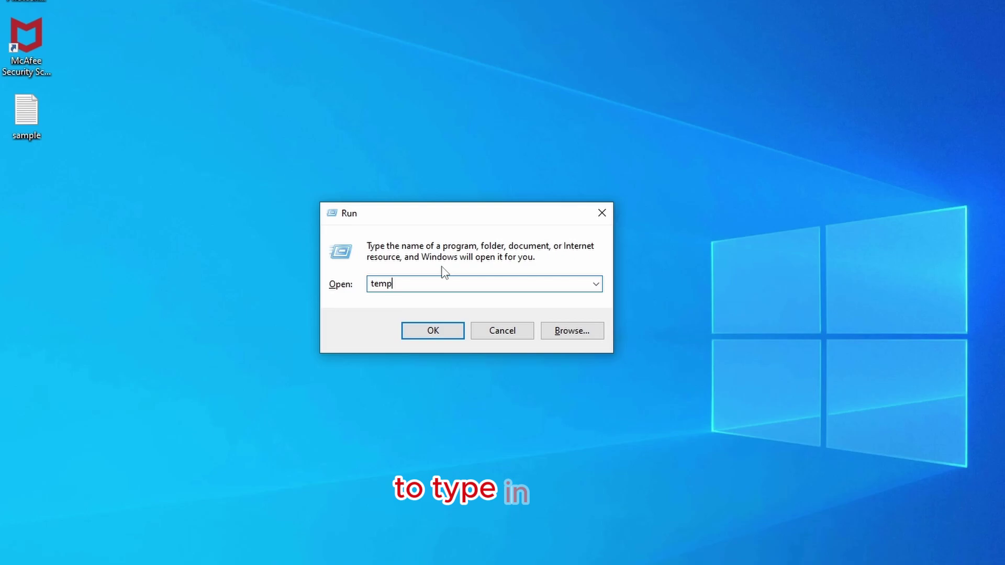
key(Return)
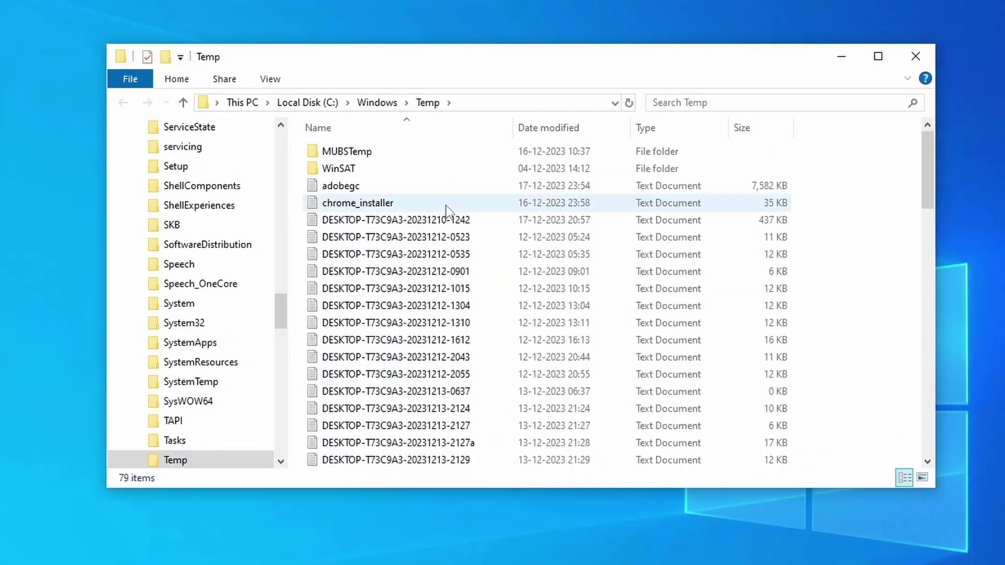
Step: Permanently delete all 79 Temp items, skipping in-use files, and close the window
click(639, 254)
key(ctrl+a)
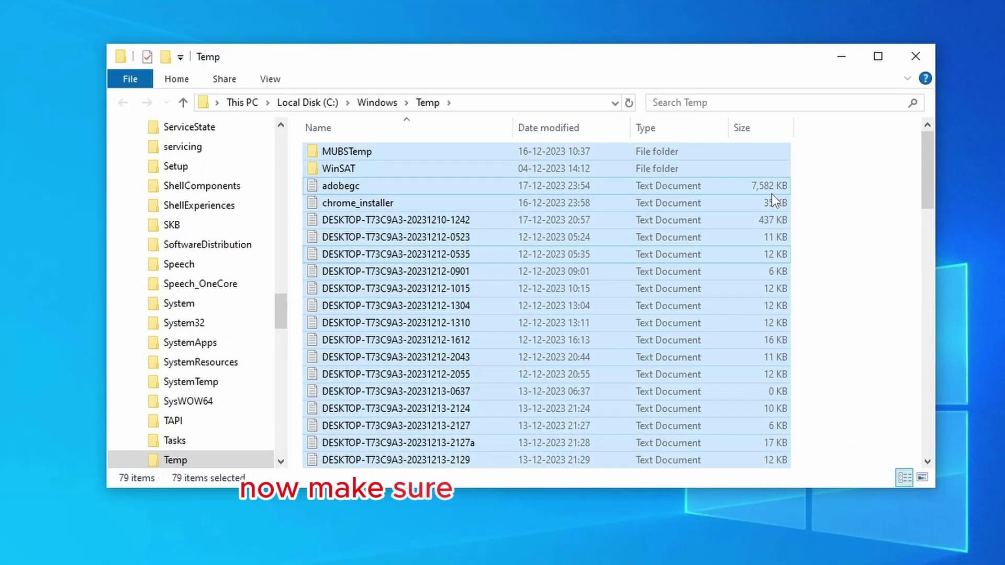
key(shift+Delete)
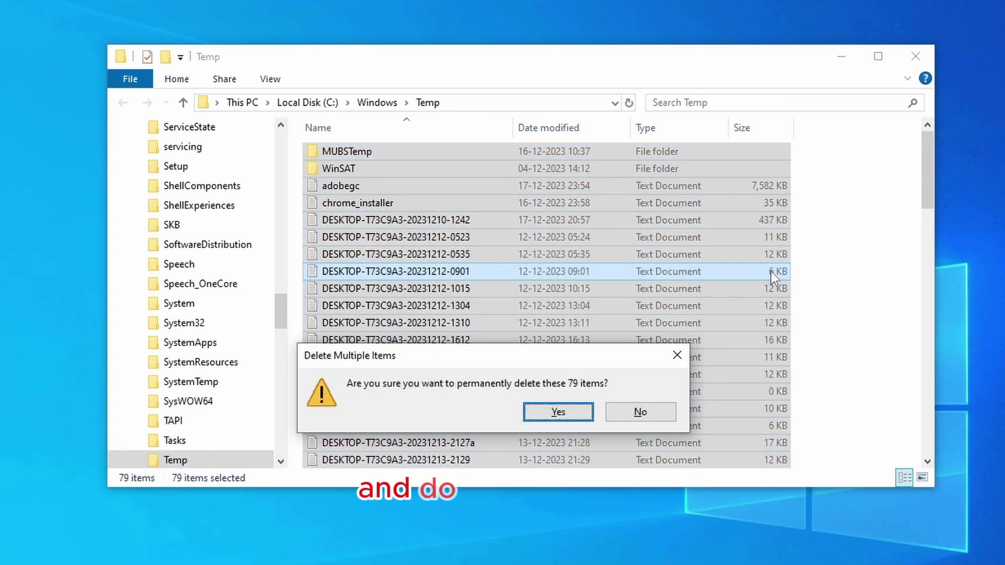
click(569, 413)
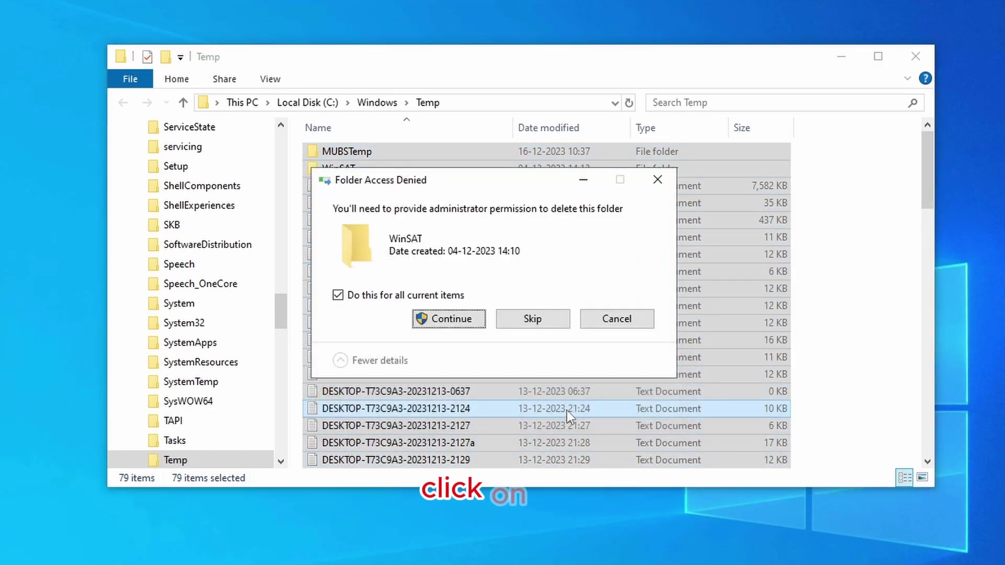
click(450, 321)
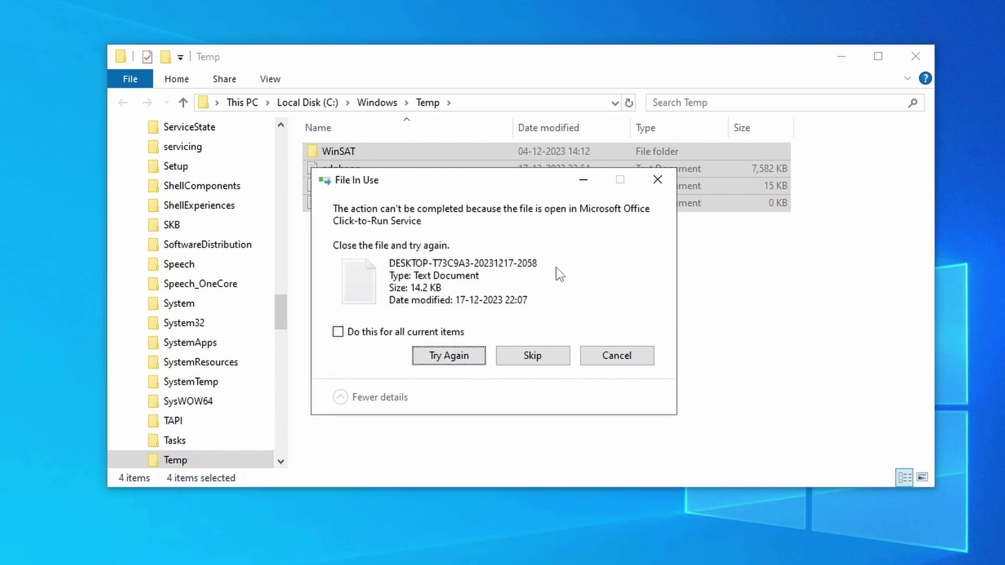
mouse_move(518, 184)
mouse_down()
mouse_move(558, 186)
mouse_move(572, 134)
mouse_move(531, 179)
mouse_up()
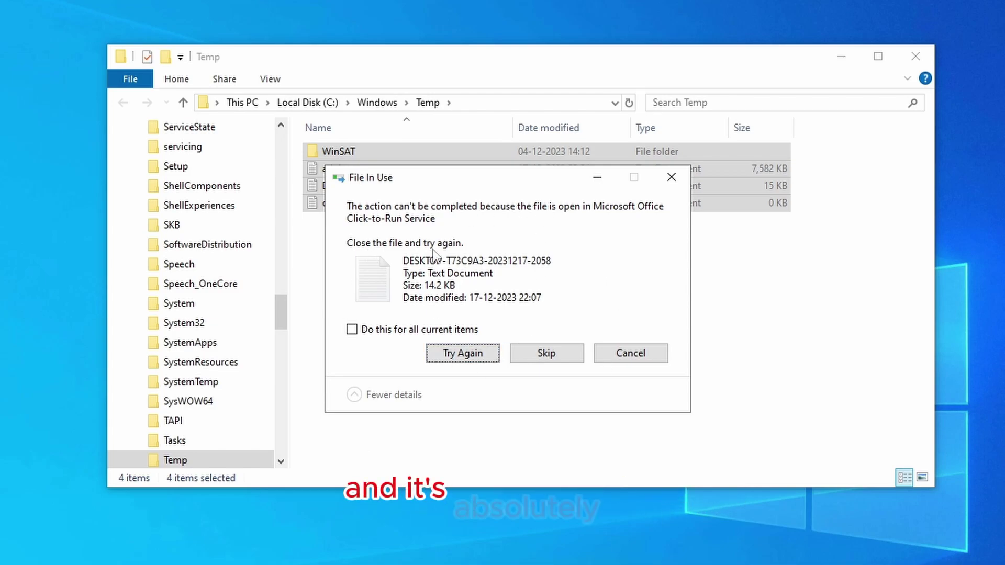
click(542, 358)
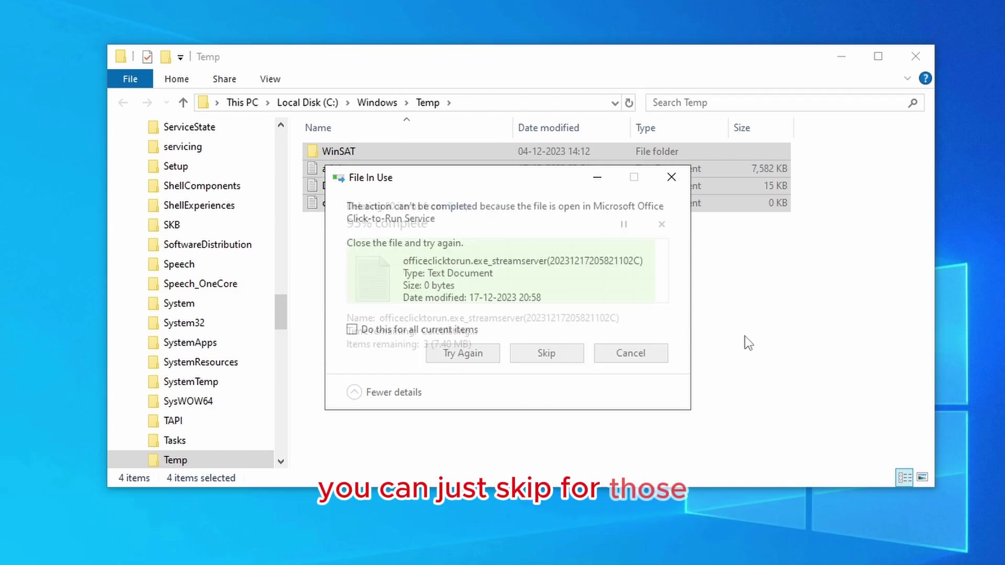
click(642, 359)
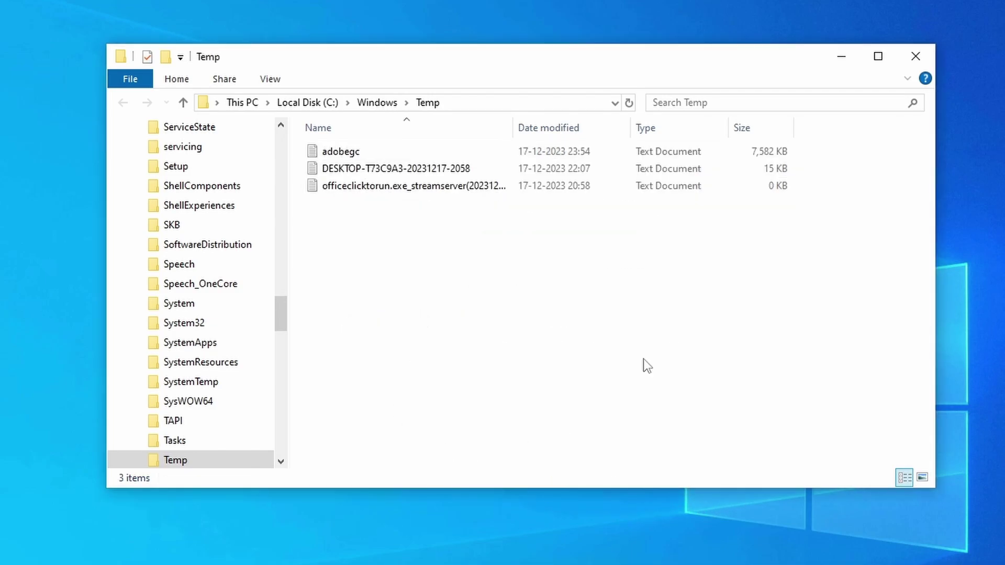
click(915, 57)
right_click(340, 256)
Step: Refresh the desktop and open the user's %temp% folder from the Run prompt
click(390, 302)
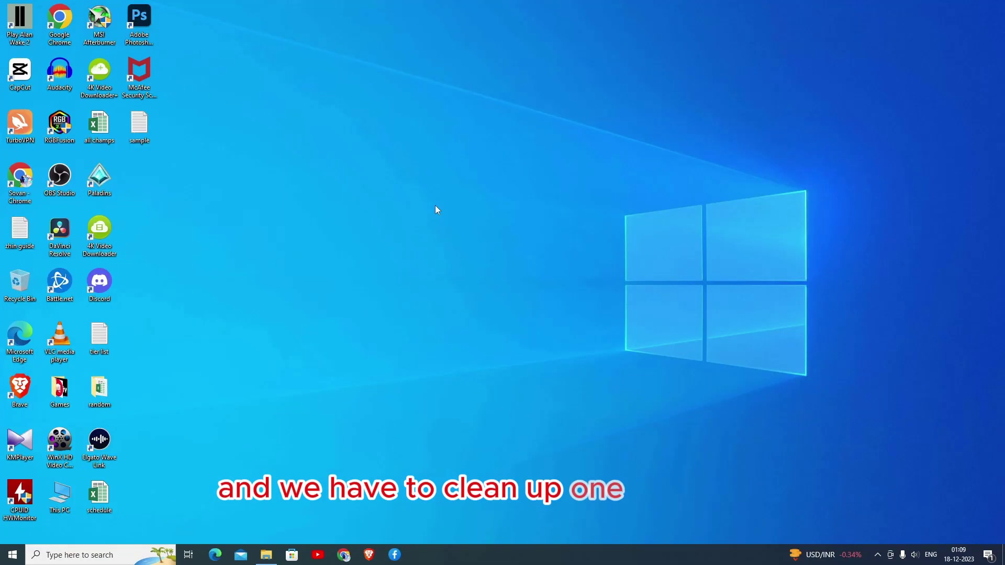
click(11, 555)
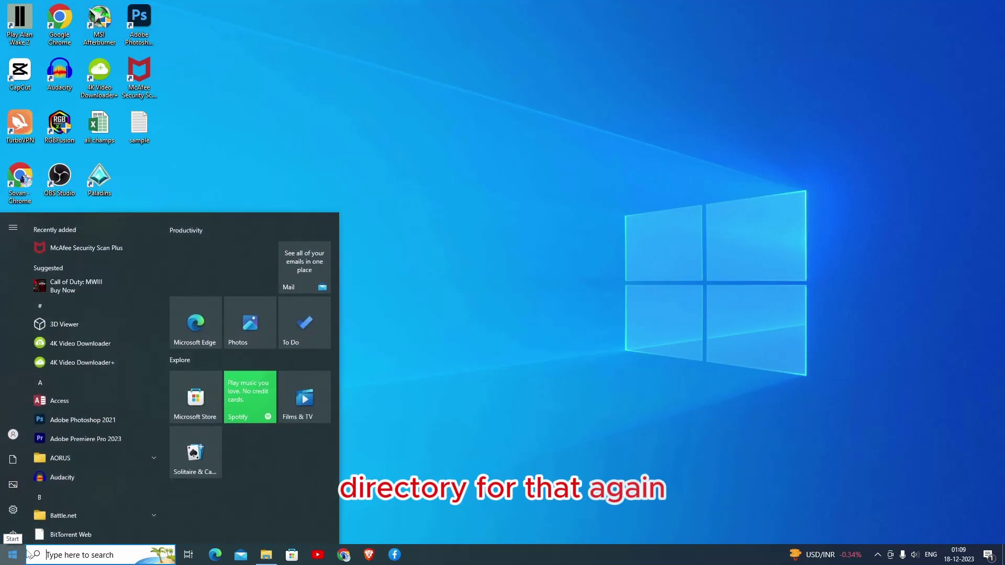
text(run)
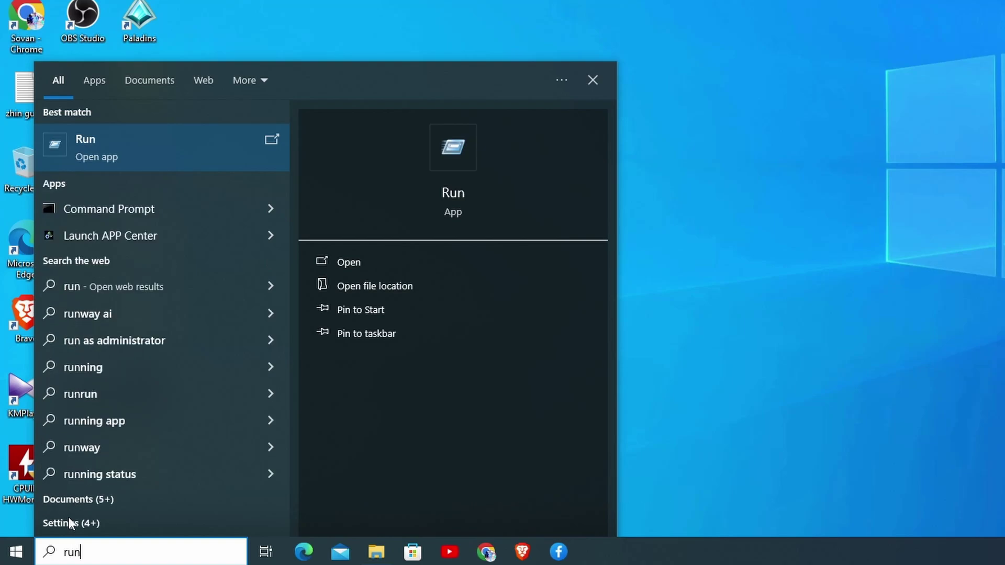
key(Return)
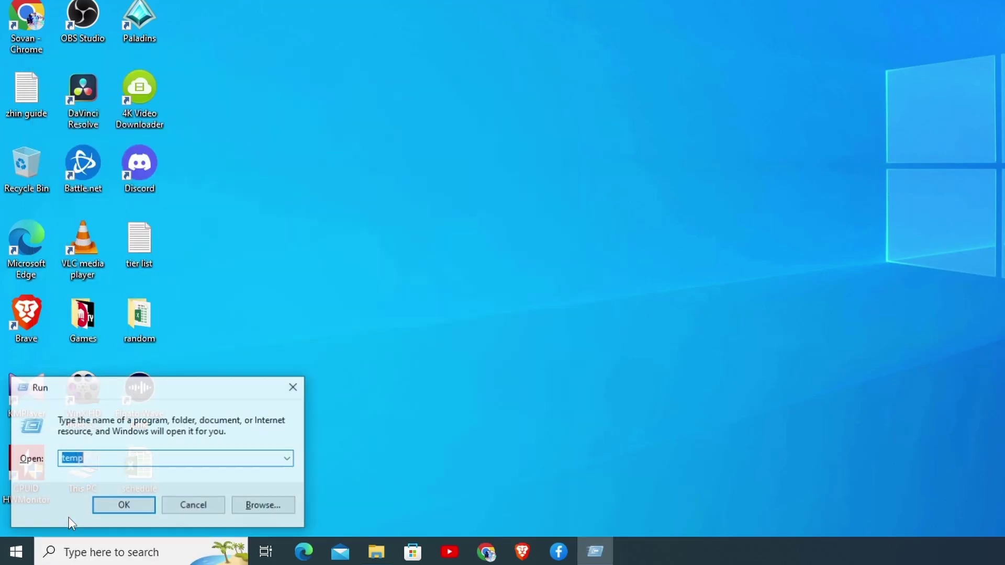
drag(142, 398, 632, 45)
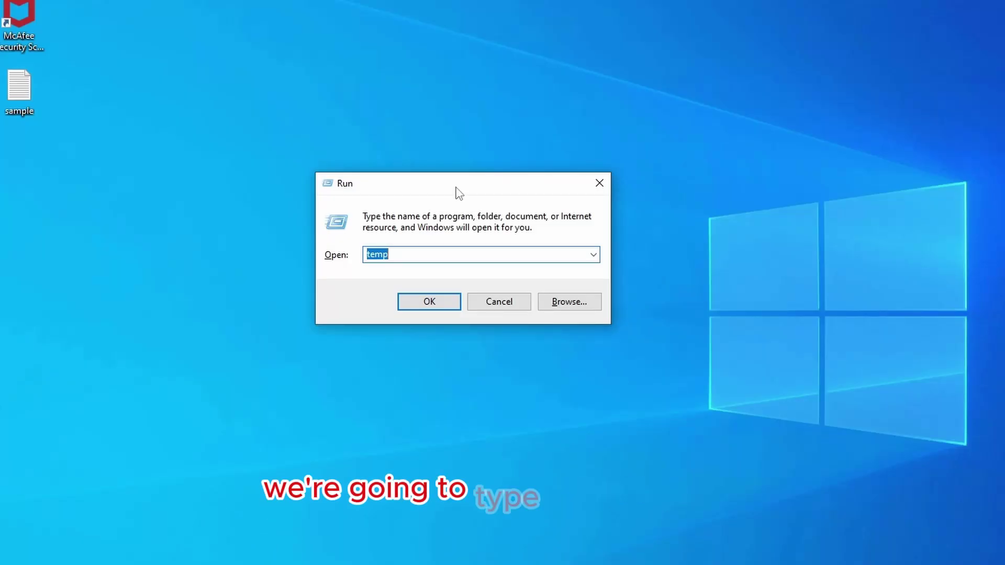
text(%temp)
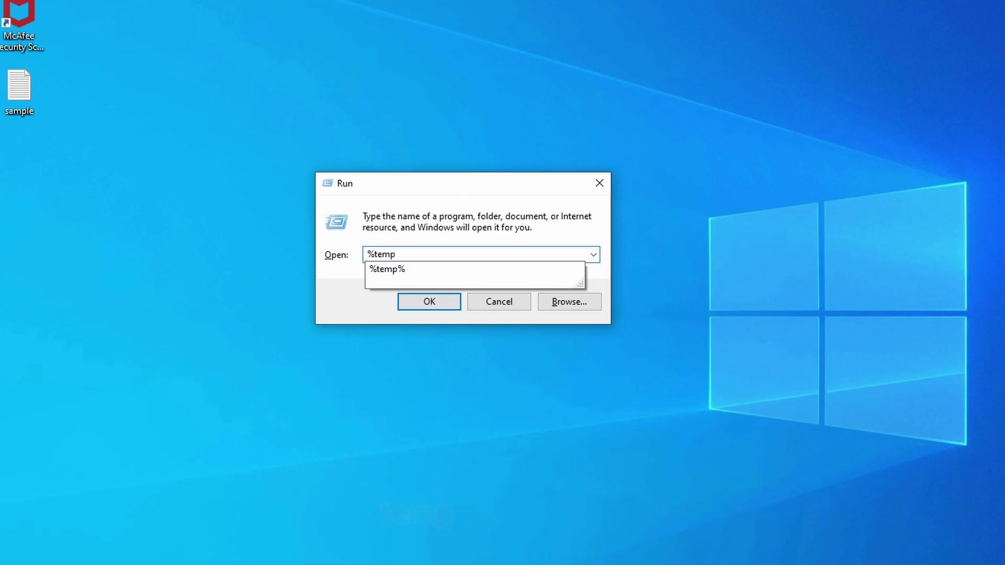
text(%)
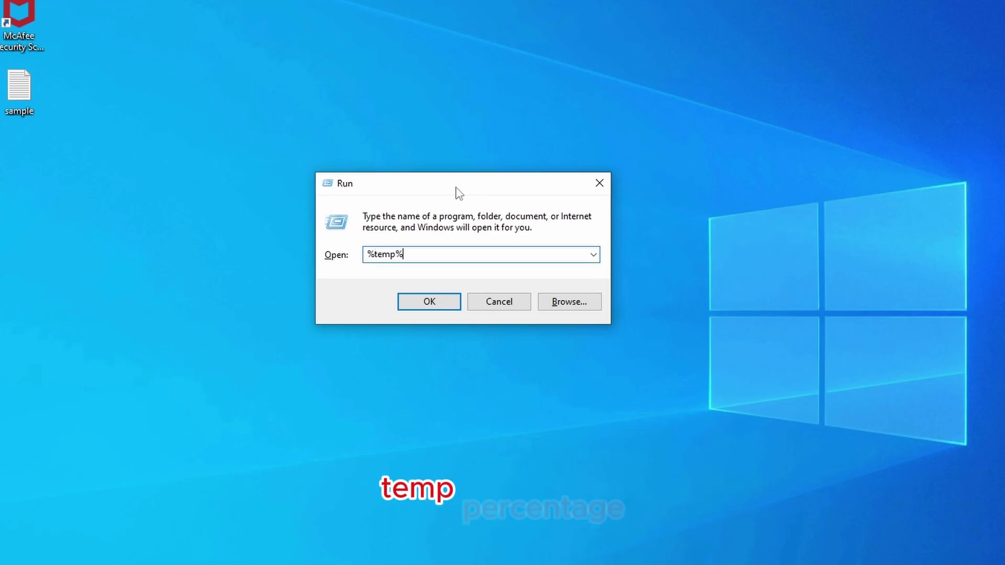
click(407, 296)
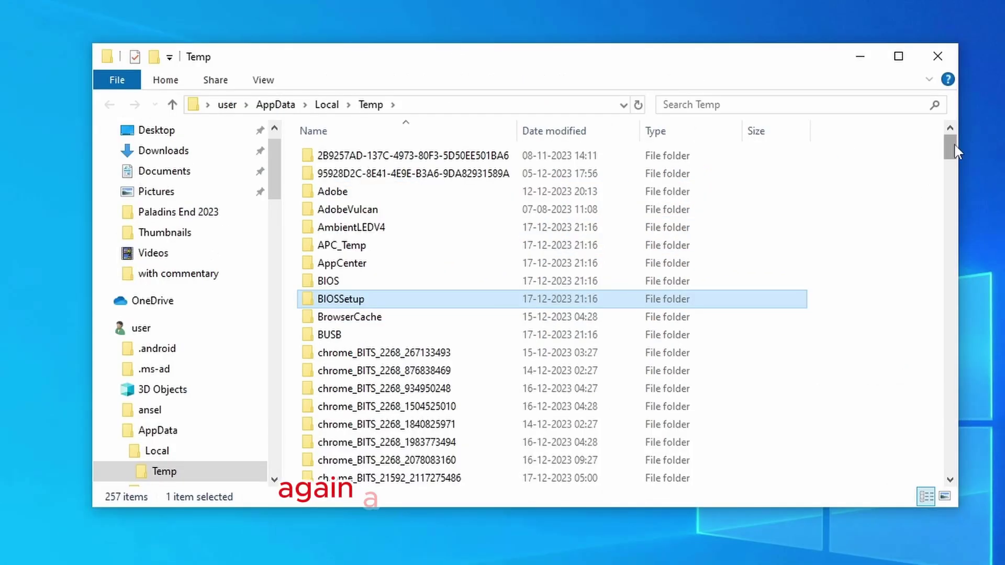
Step: Permanently delete all 257 items in %temp%, skipping every in-use file
scroll(818, 158, down, 10)
scroll(818, 158, up, 10)
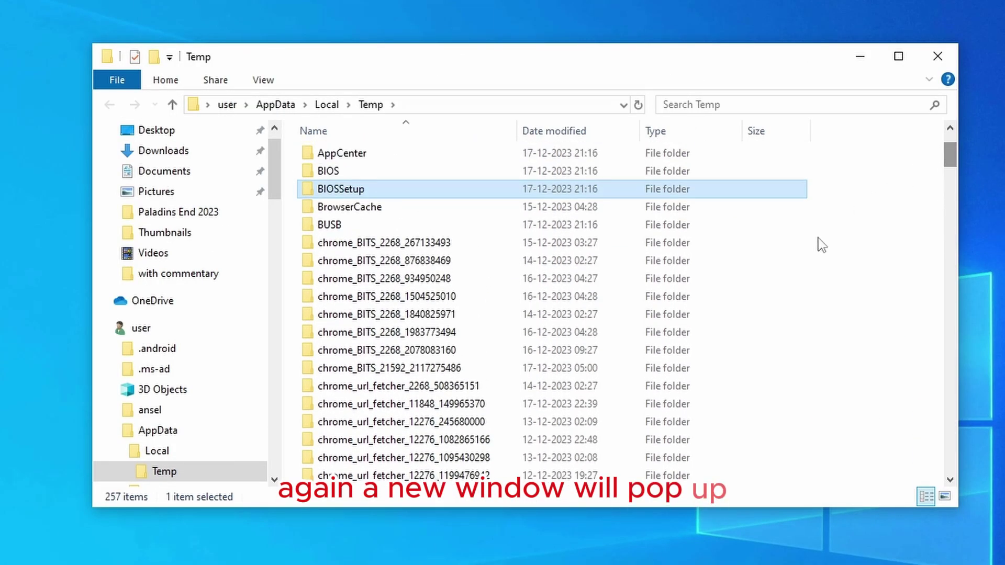
key(ctrl+a)
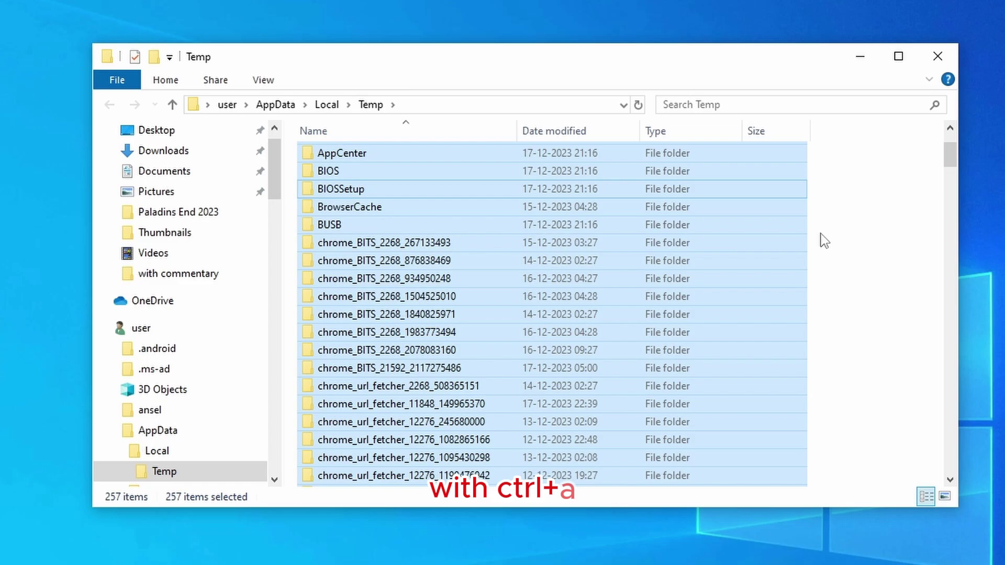
key(shift+Delete)
key(Return)
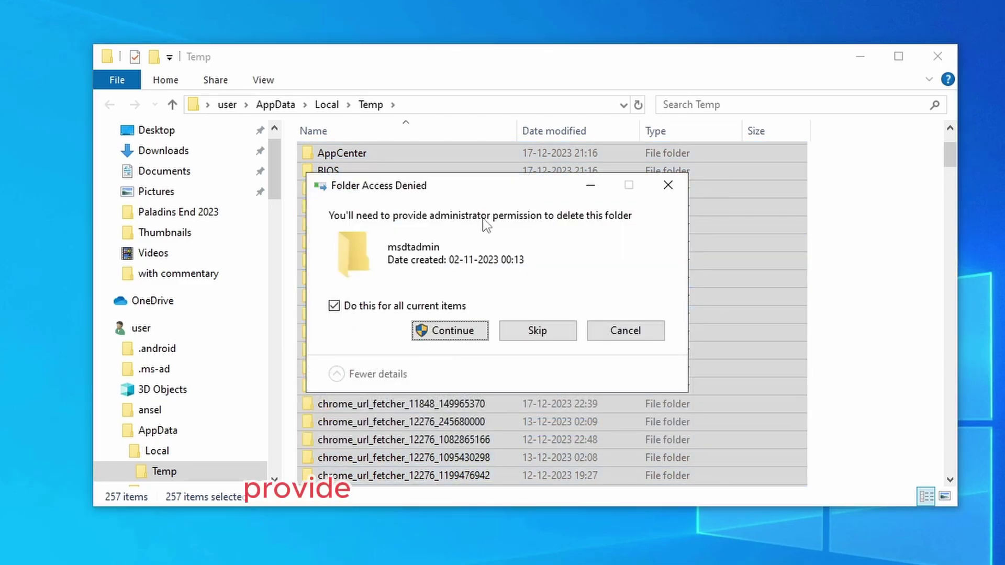
click(429, 336)
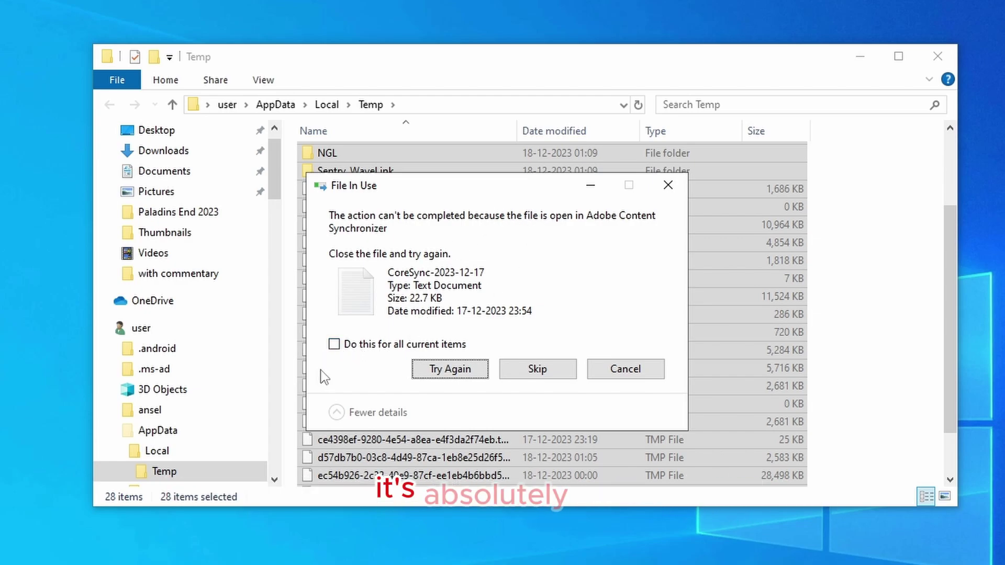
click(334, 346)
click(560, 370)
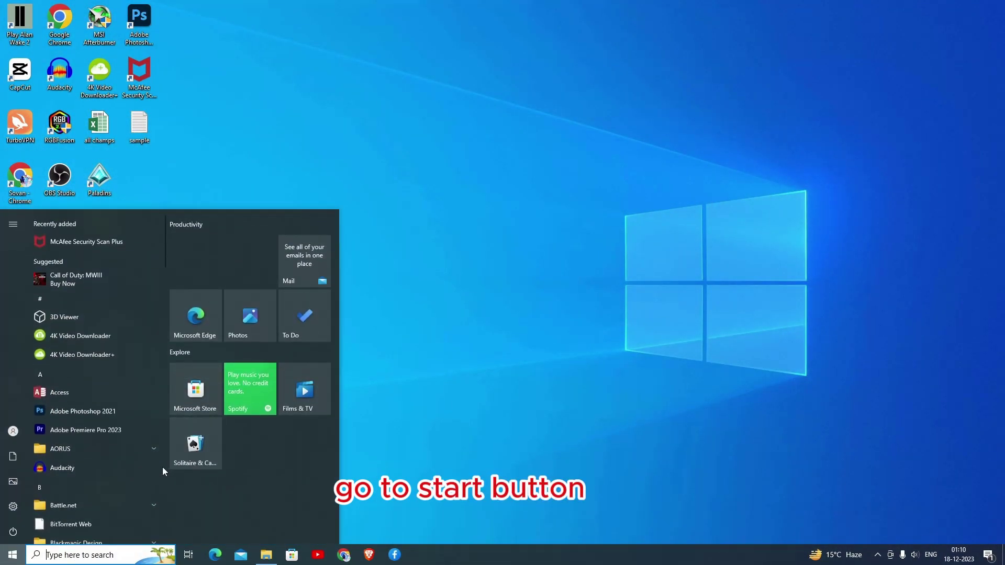
Step: Launch Disk Cleanup by running cleanmgr from the Run prompt
text(run)
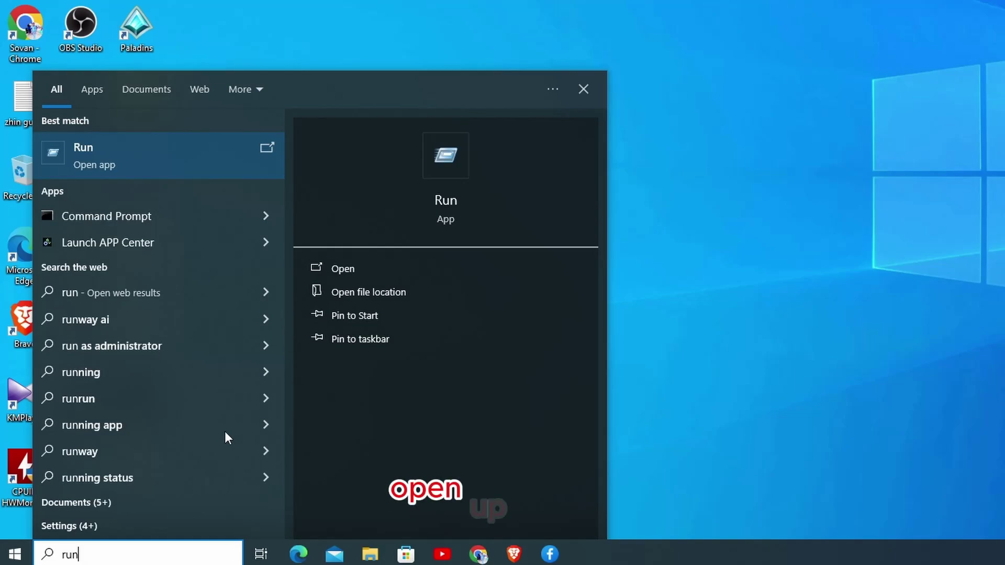
key(Return)
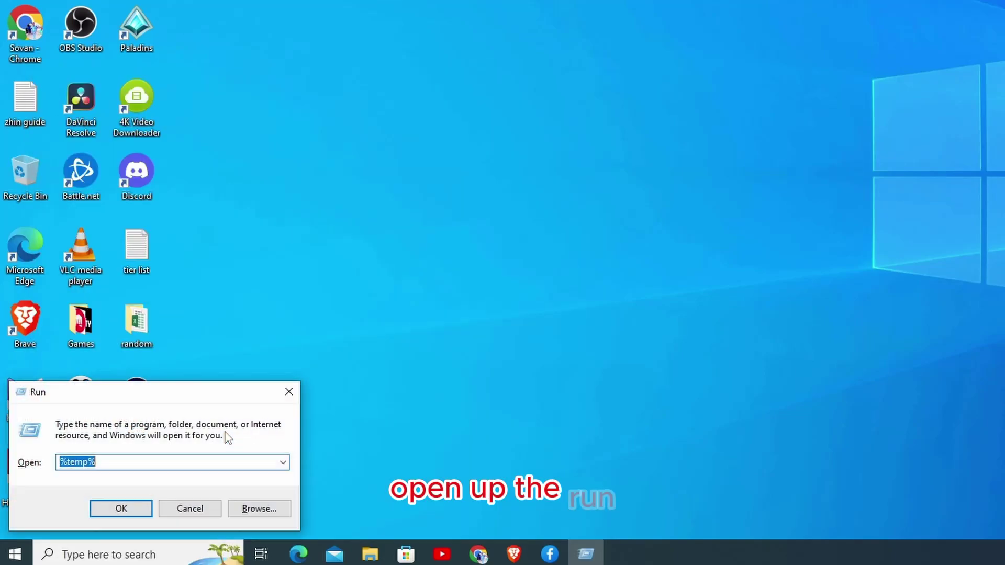
drag(182, 393, 694, 1)
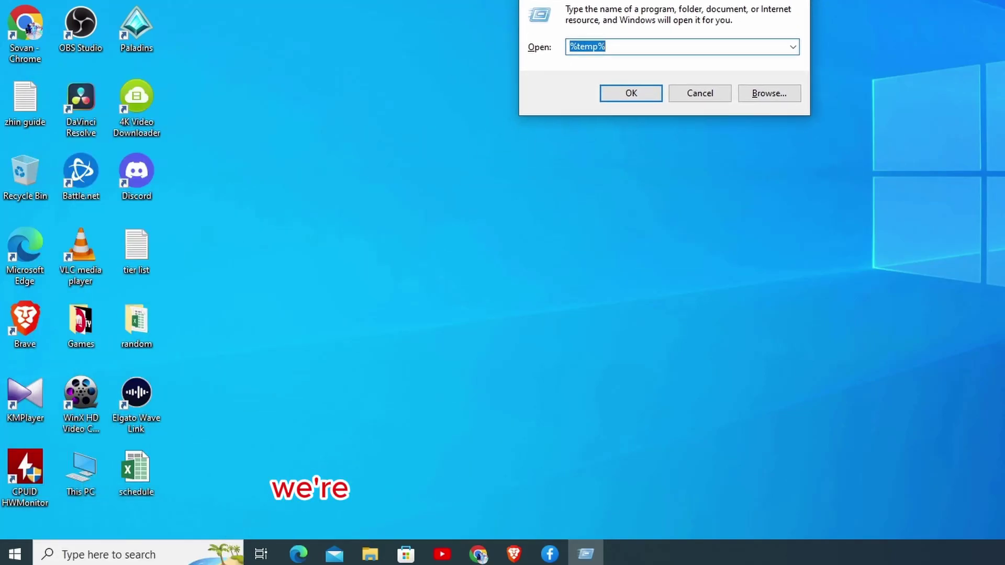
text(cle)
text(anmg)
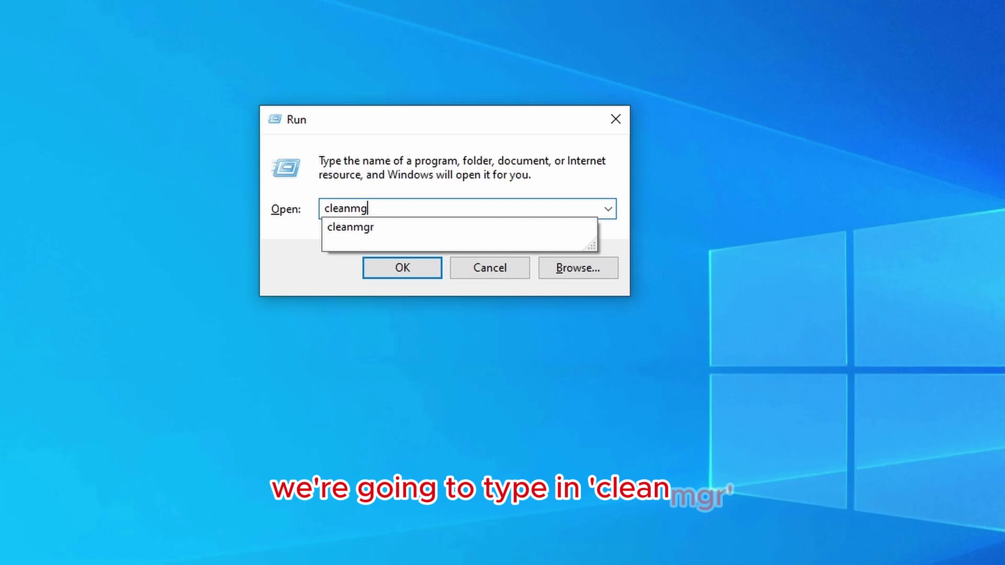
text(r)
click(387, 268)
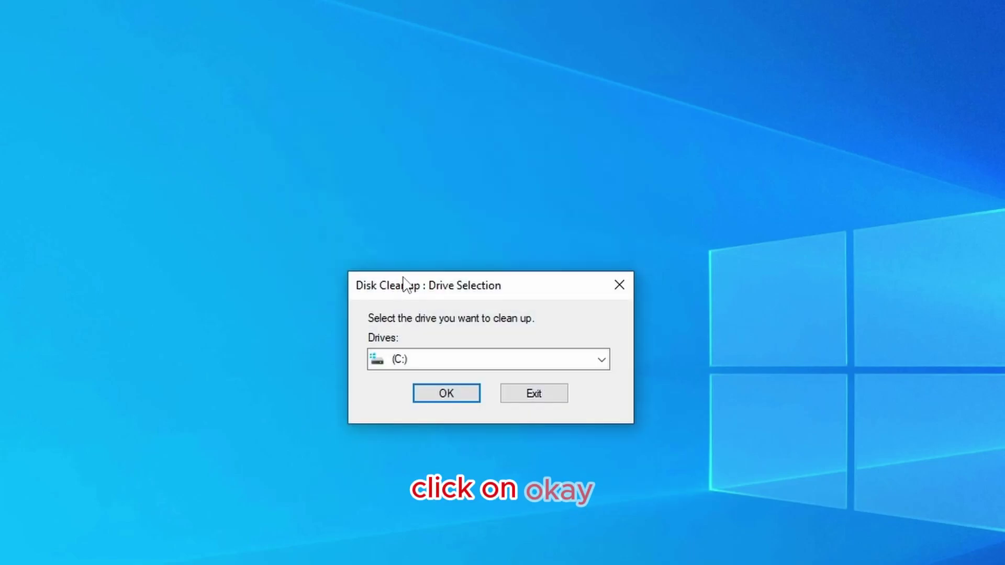
Step: Confirm drive C: in Drive Selection to open its Disk Cleanup list
drag(444, 294, 423, 143)
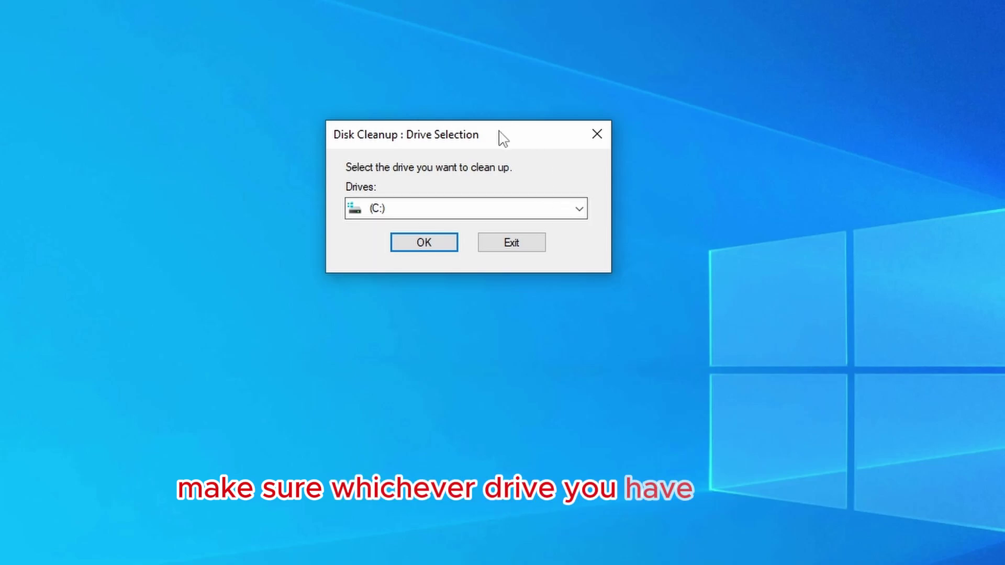
drag(485, 139, 458, 106)
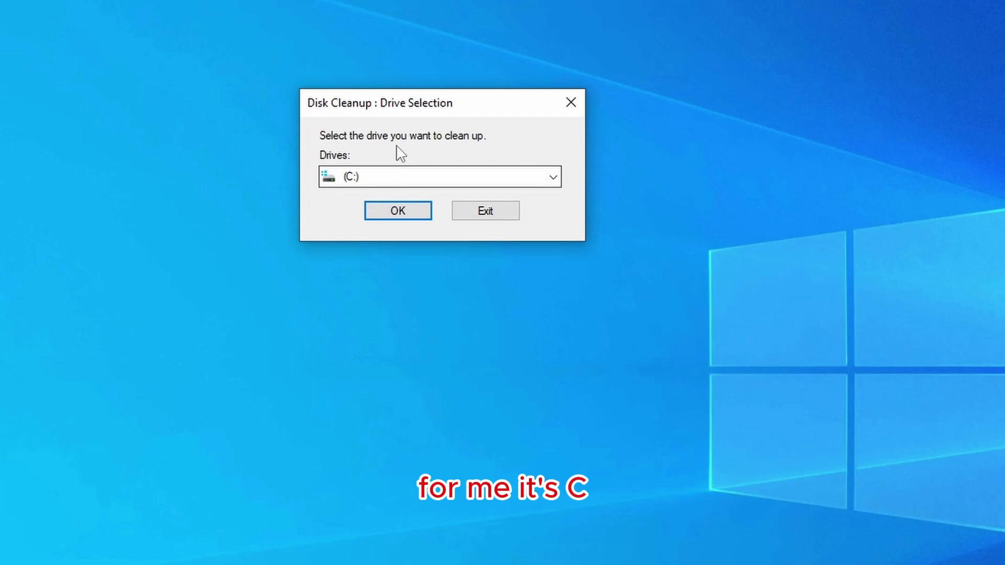
drag(419, 112, 451, 116)
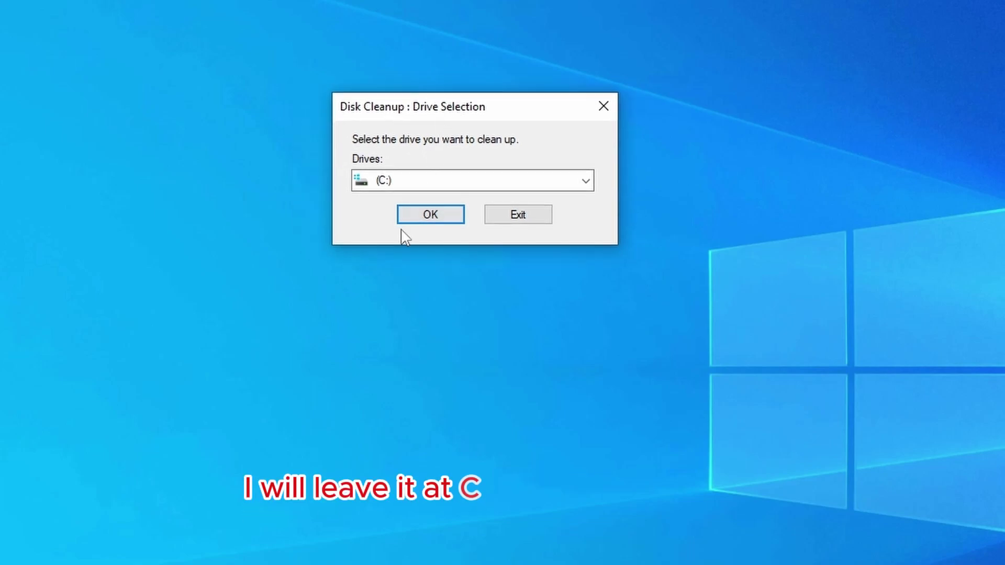
click(430, 223)
drag(39, 72, 425, 64)
Step: Tick DirectX Shader Cache, Delivery Optimization Files and Recycle Bin, then permanently delete the files
scroll(507, 197, down, 1)
scroll(479, 183, up, 1)
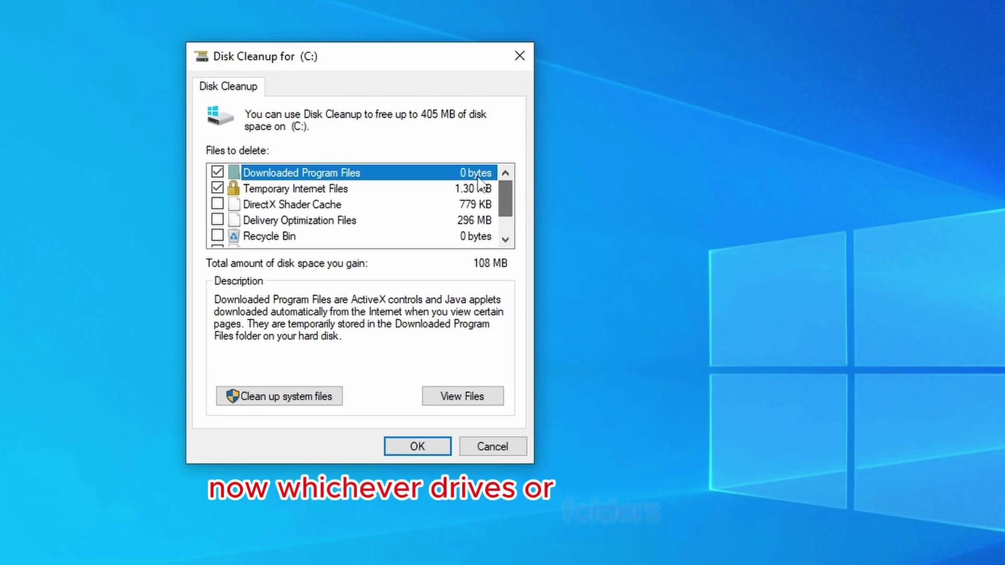
click(217, 204)
click(217, 219)
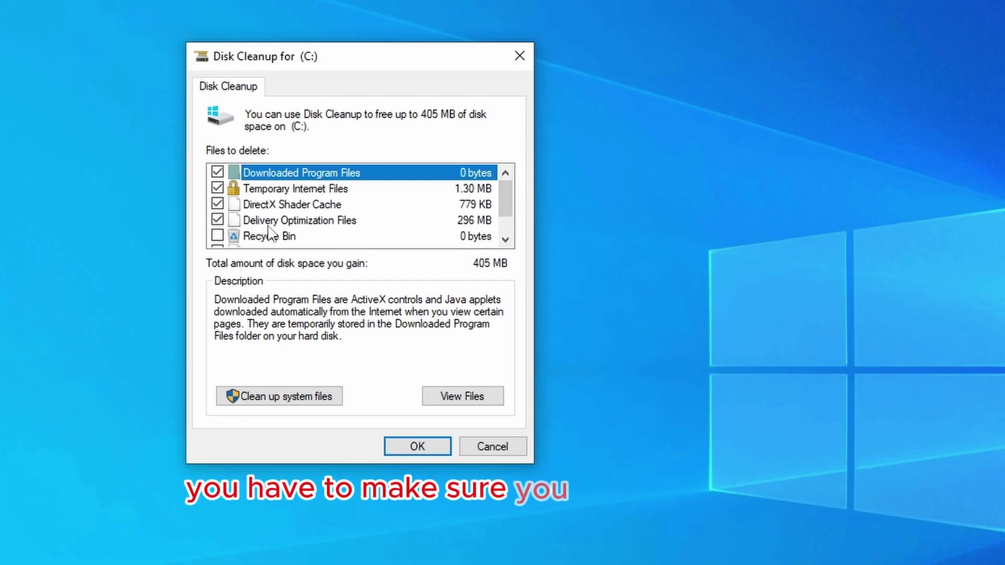
scroll(269, 230, down, 1)
click(218, 204)
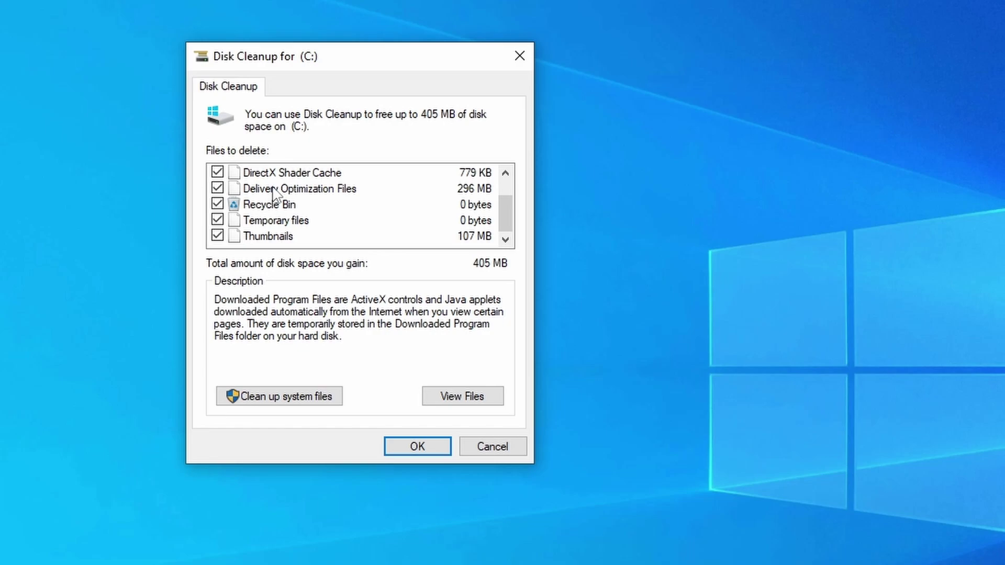
scroll(430, 216, up, 1)
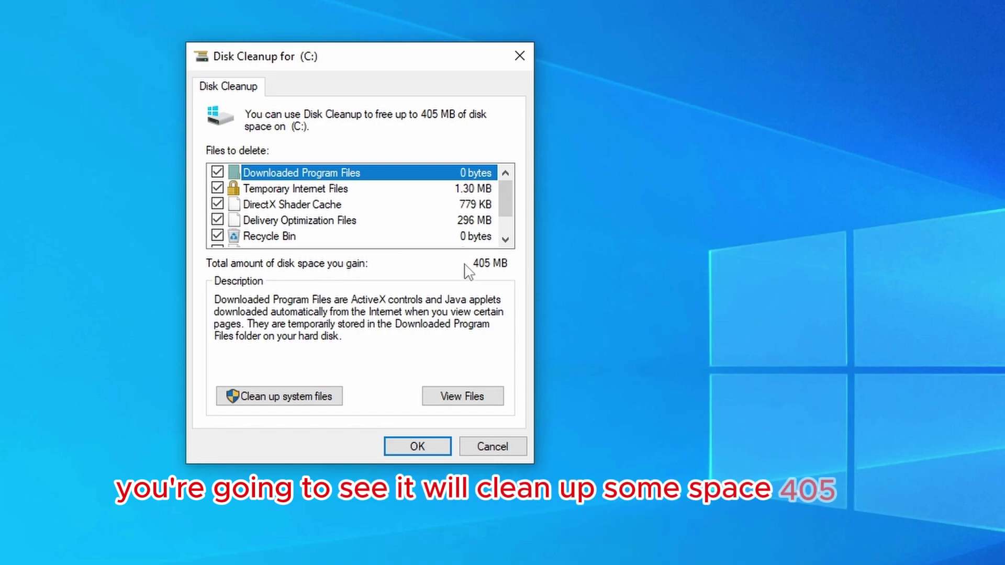
click(432, 450)
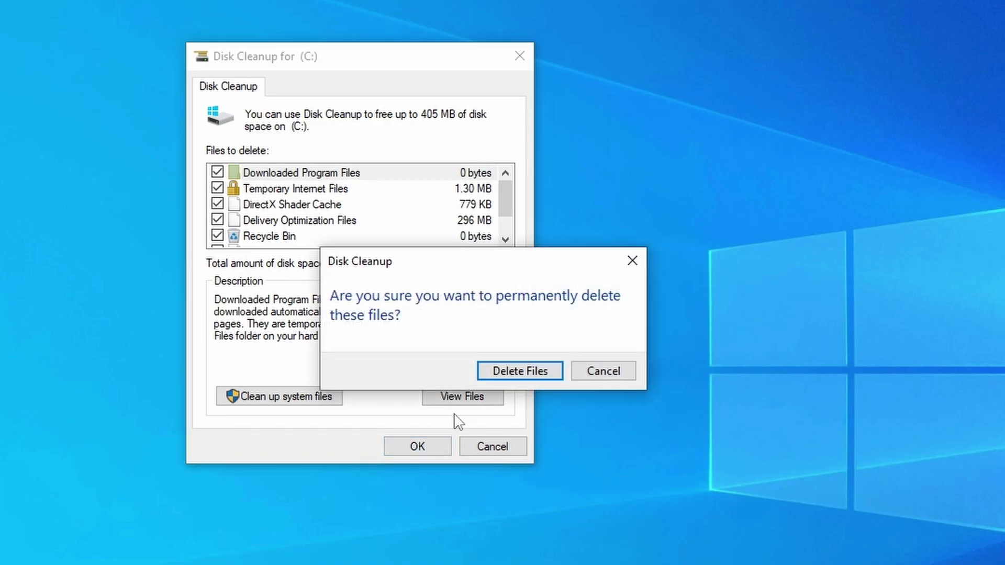
click(510, 376)
drag(521, 302, 503, 198)
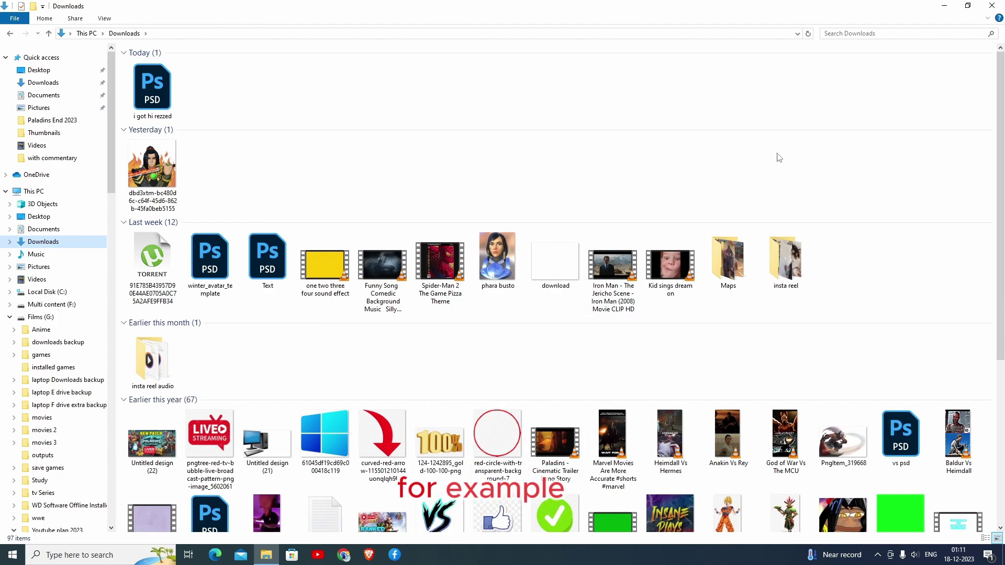
Step: Sort the Downloads folder's files by Size from the right-click Sort by menu
right_click(723, 107)
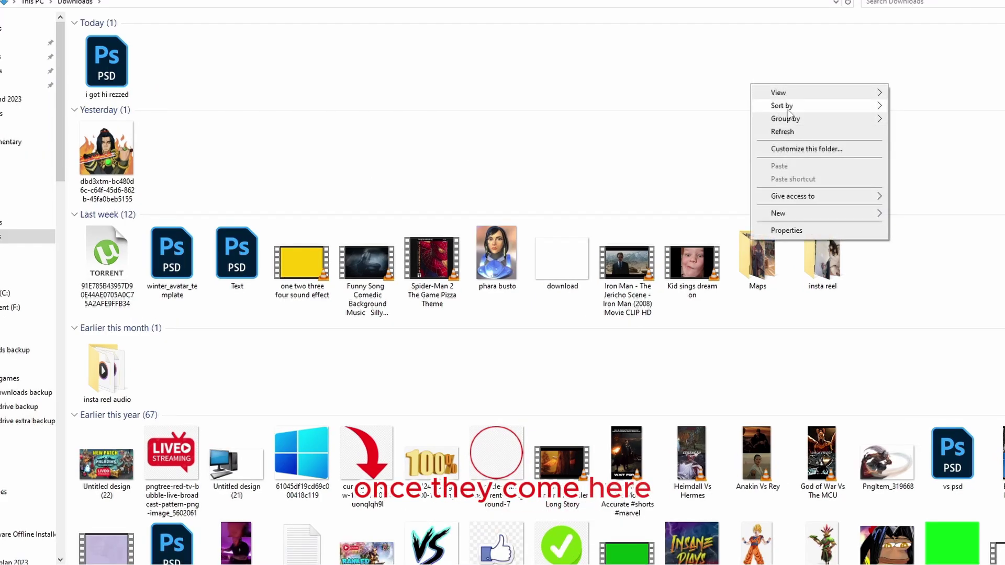
mouse_move(788, 112)
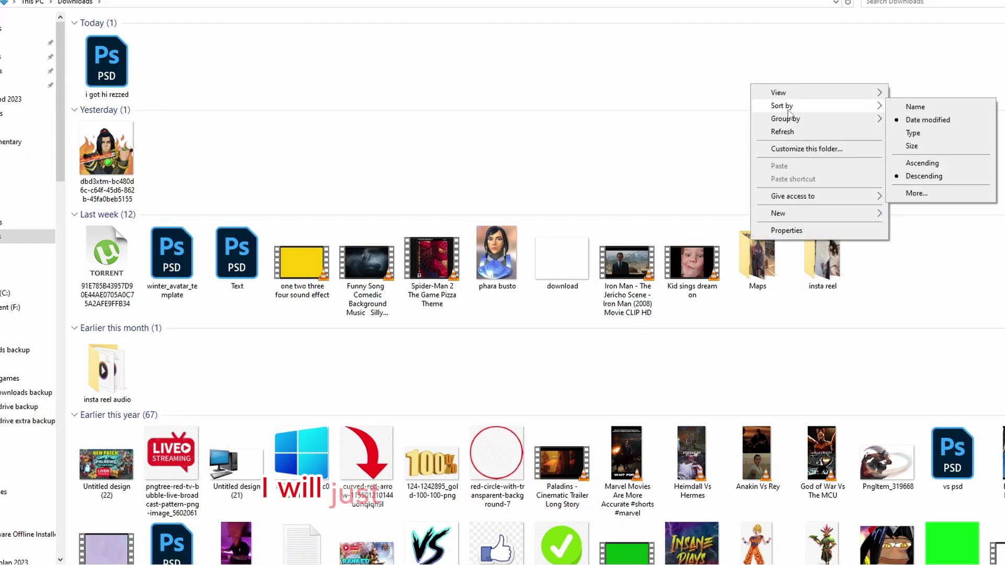
click(911, 146)
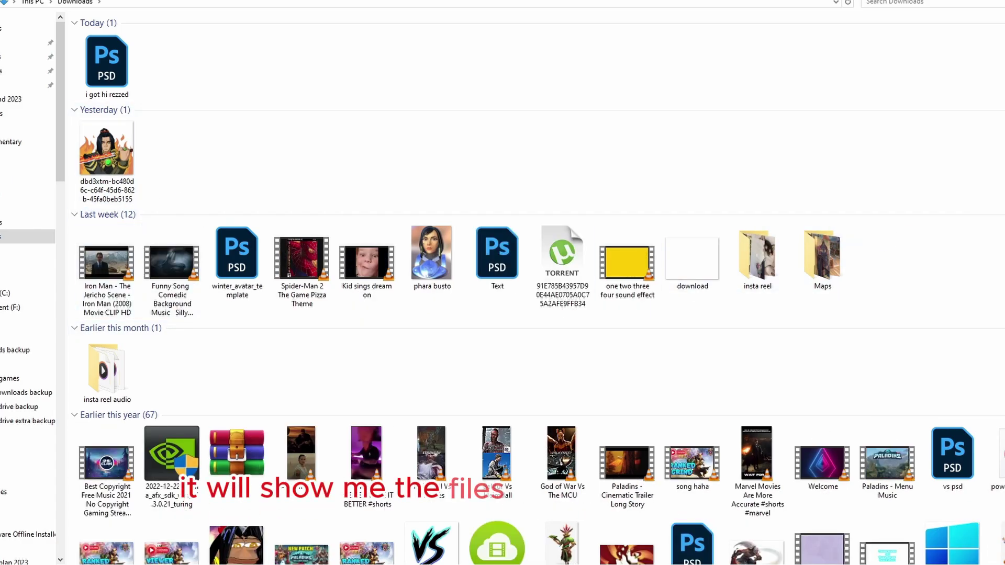
Step: Inspect the large files: Funny Song, the insta reel audio and the free music video
scroll(138, 291, down, 3)
scroll(138, 290, up, 2)
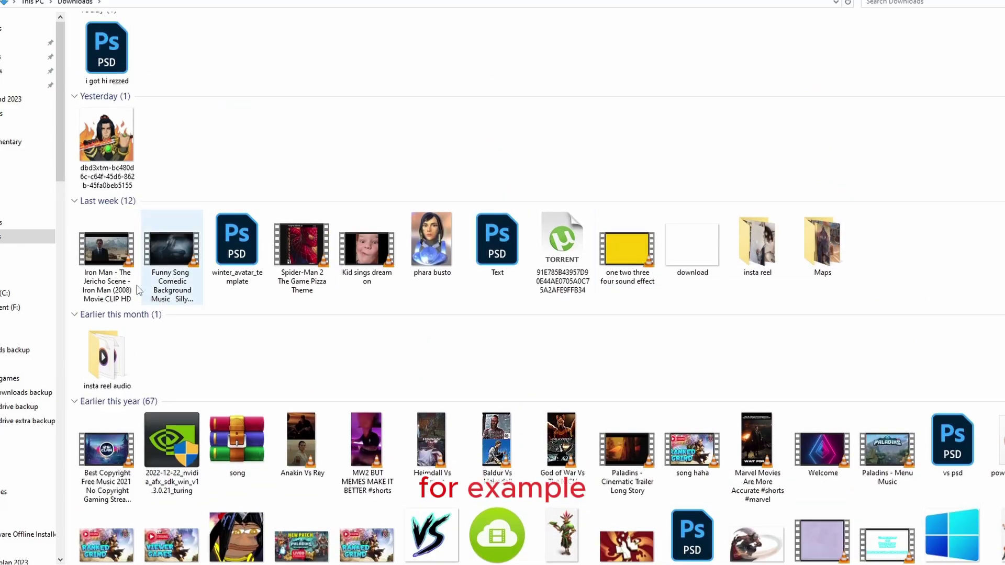
click(157, 277)
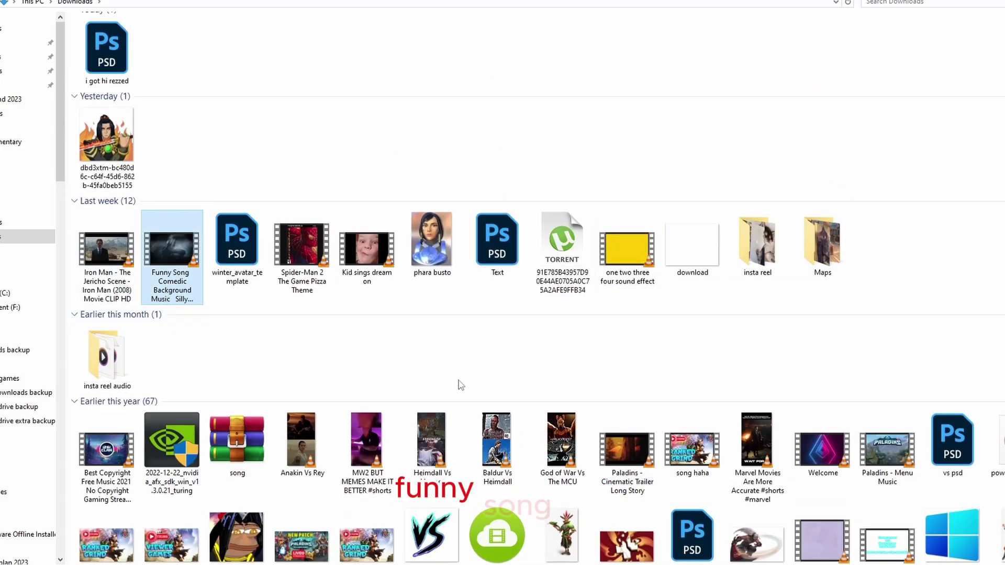
scroll(114, 158, down, 5)
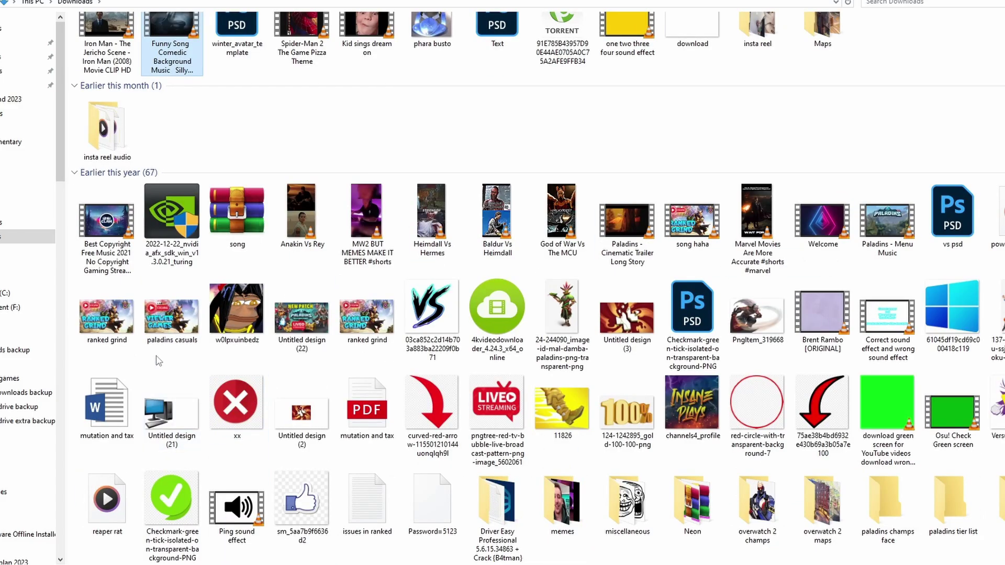
click(114, 158)
click(111, 259)
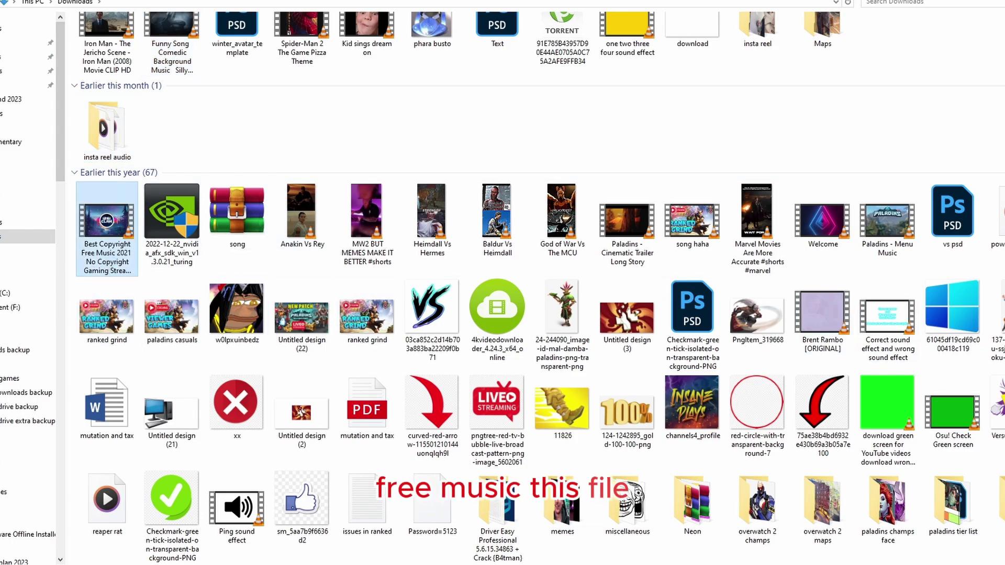
scroll(396, 92, down, 1)
scroll(397, 92, up, 5)
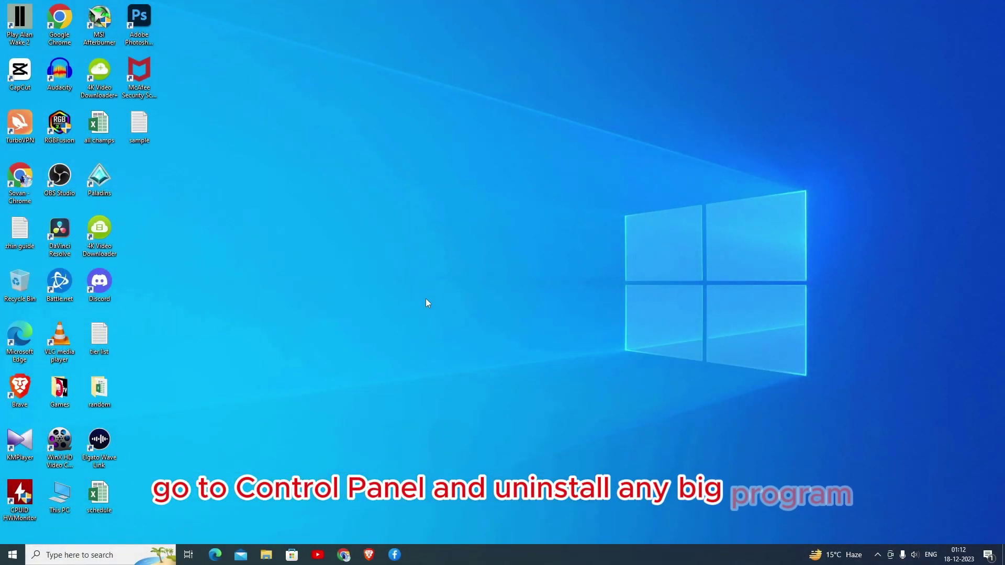
click(116, 555)
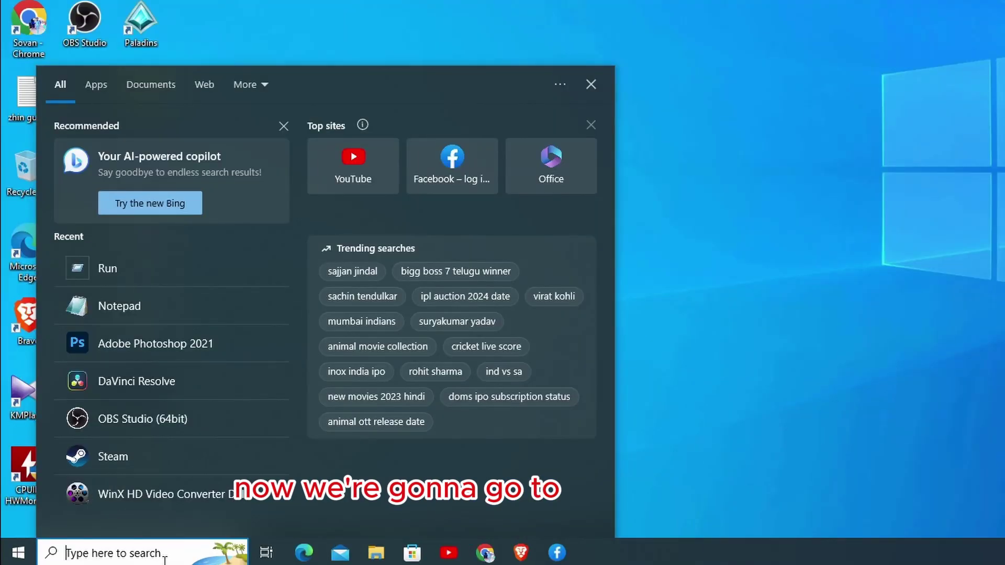
text(control)
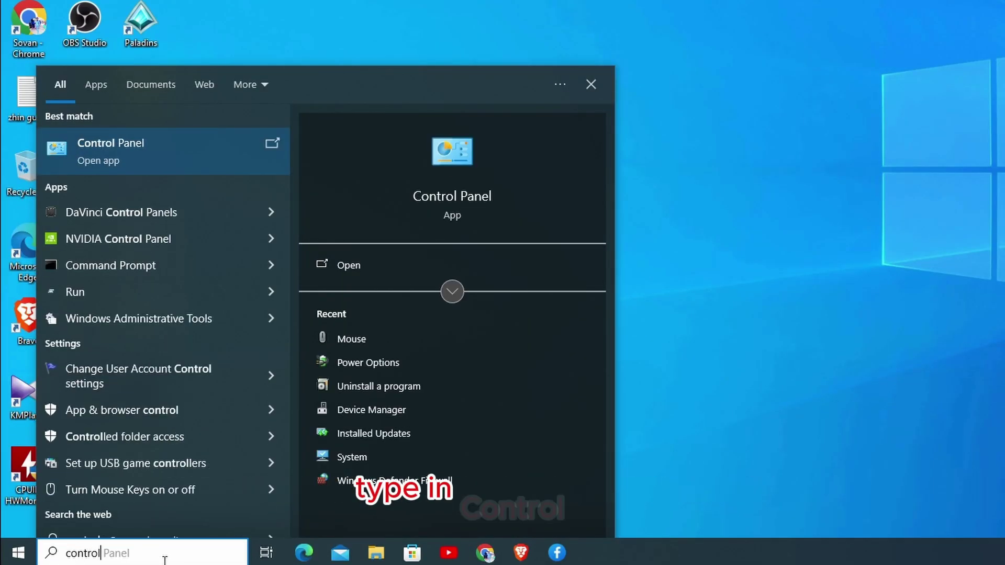
key(Return)
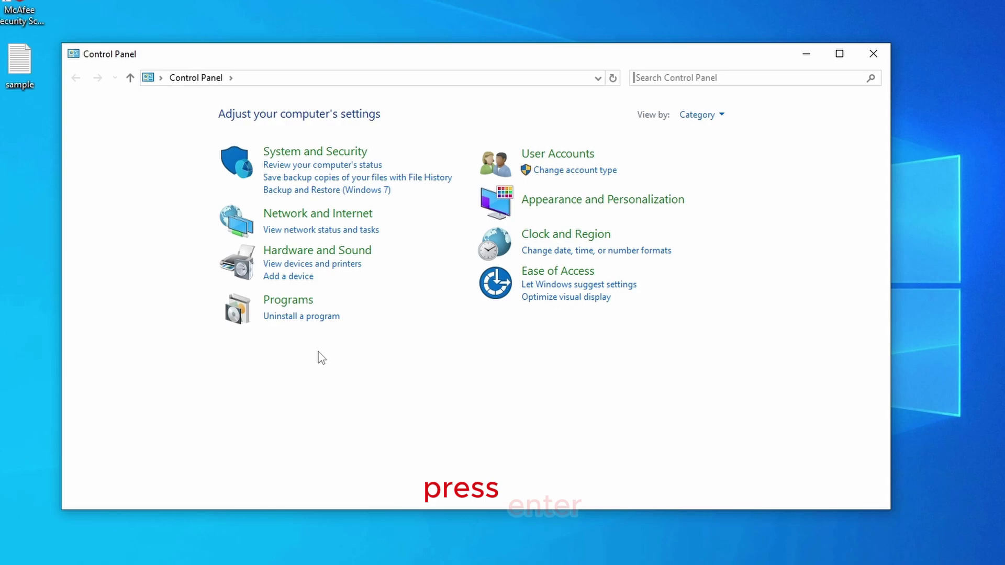
click(287, 321)
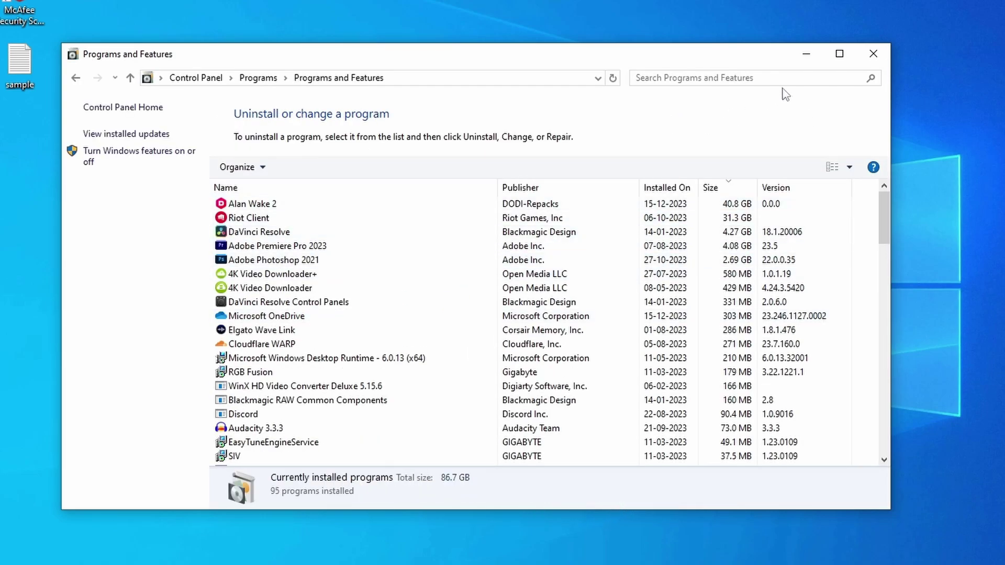
click(840, 54)
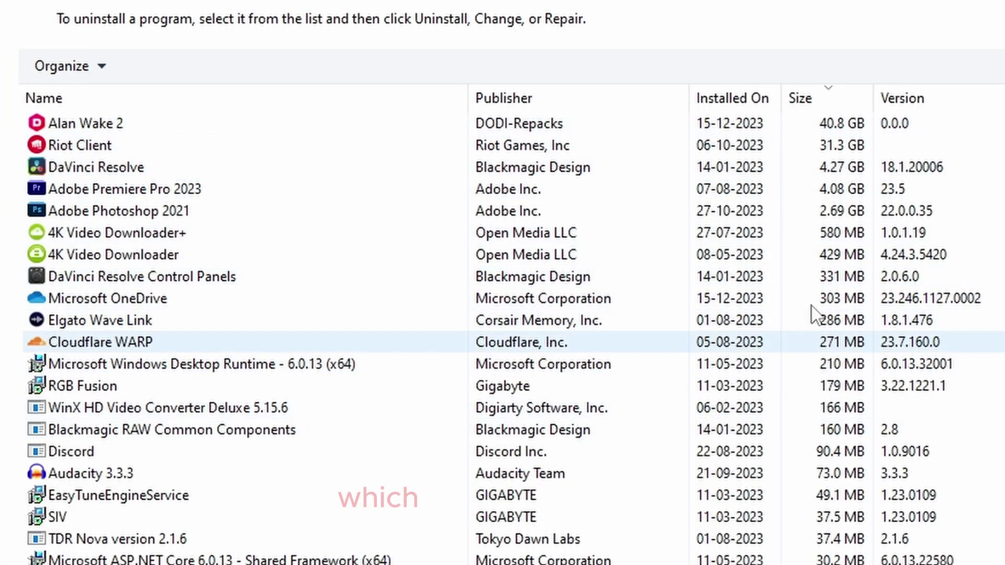
click(60, 126)
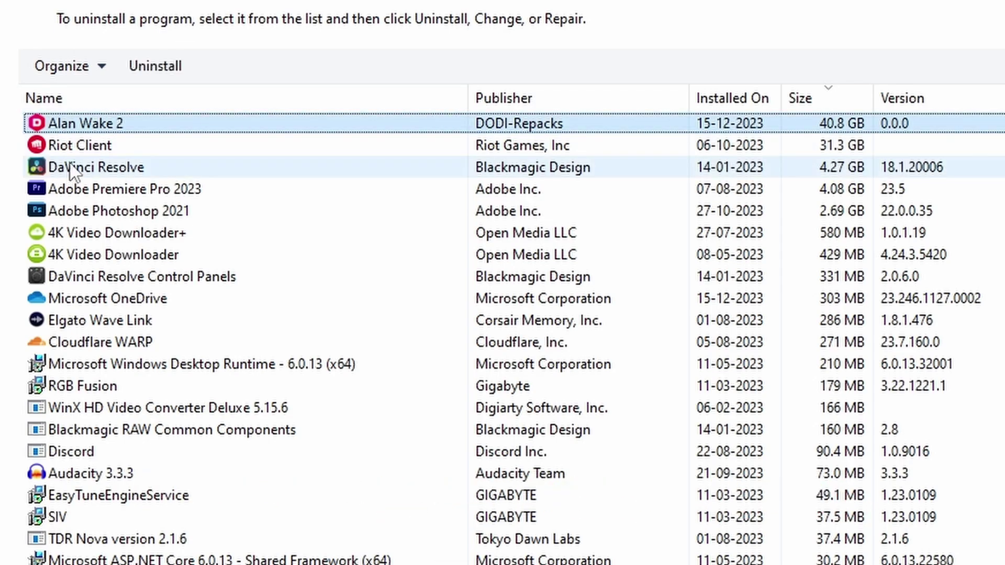
click(73, 147)
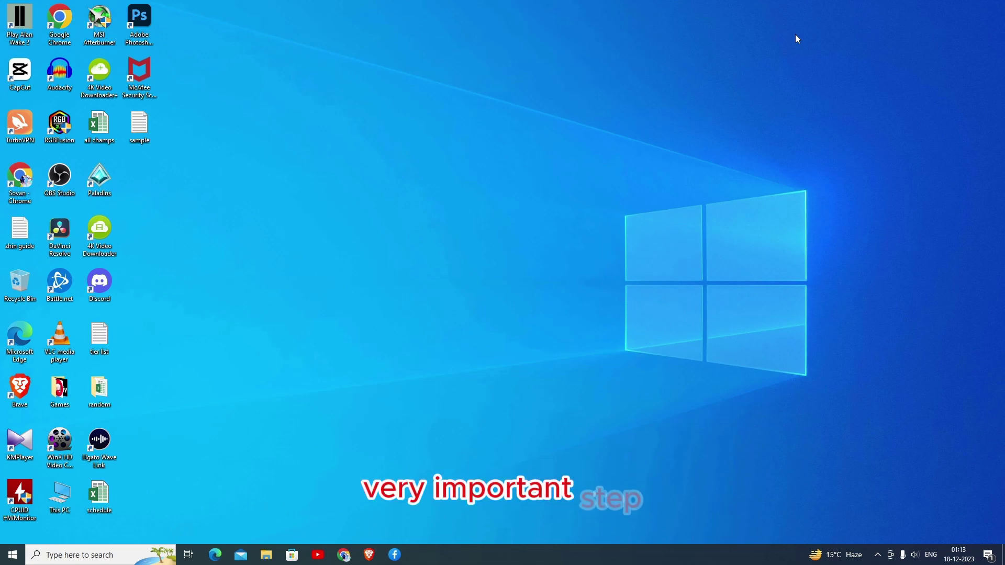
Step: Find Virus & threat protection through a 'virus' search and launch a Full scan
click(56, 553)
text(virus)
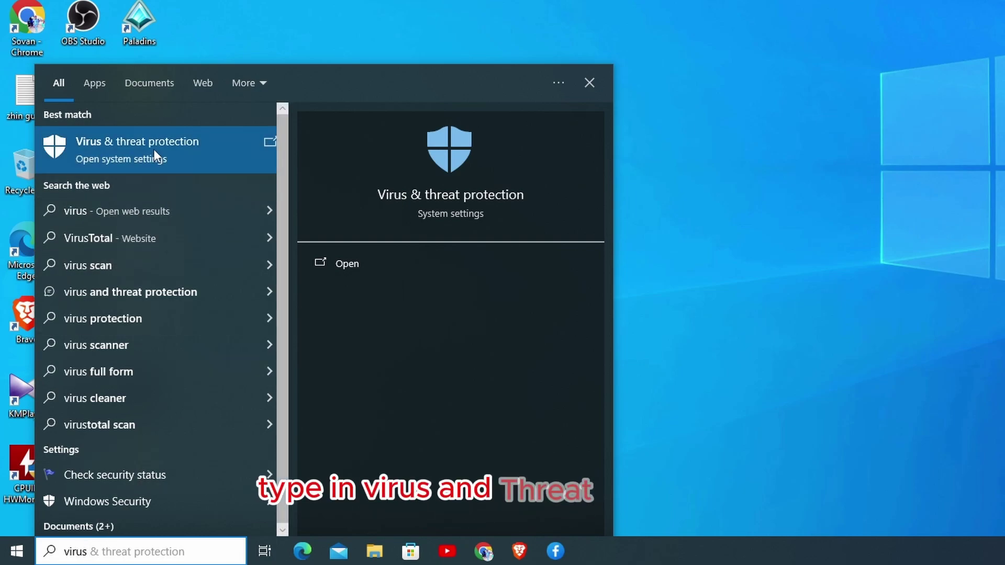
click(203, 157)
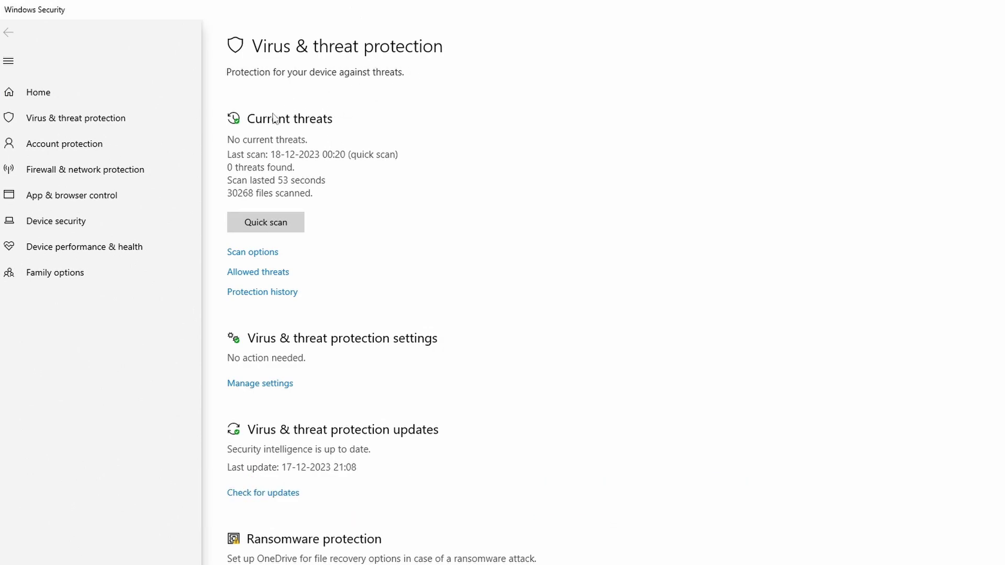
click(242, 254)
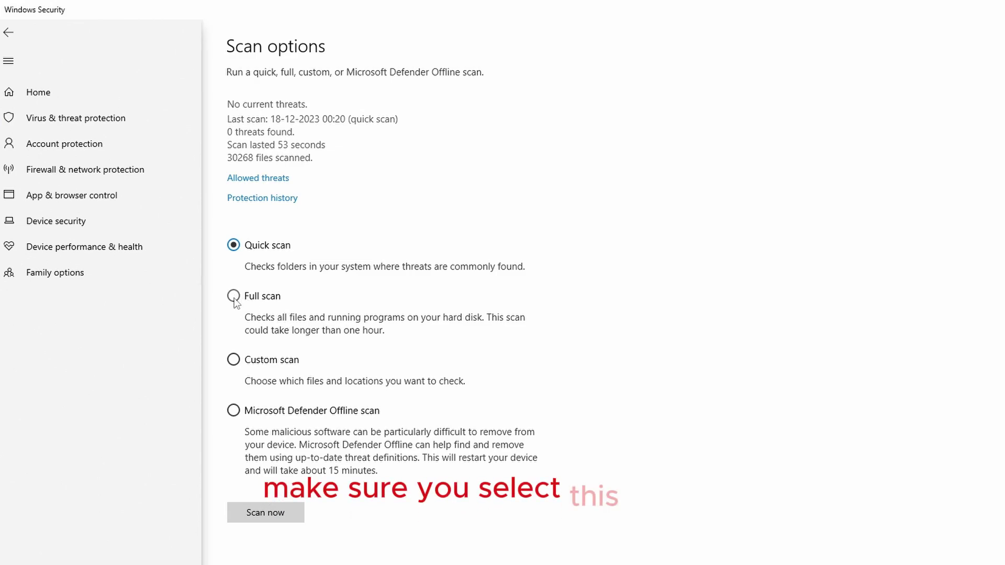
click(261, 515)
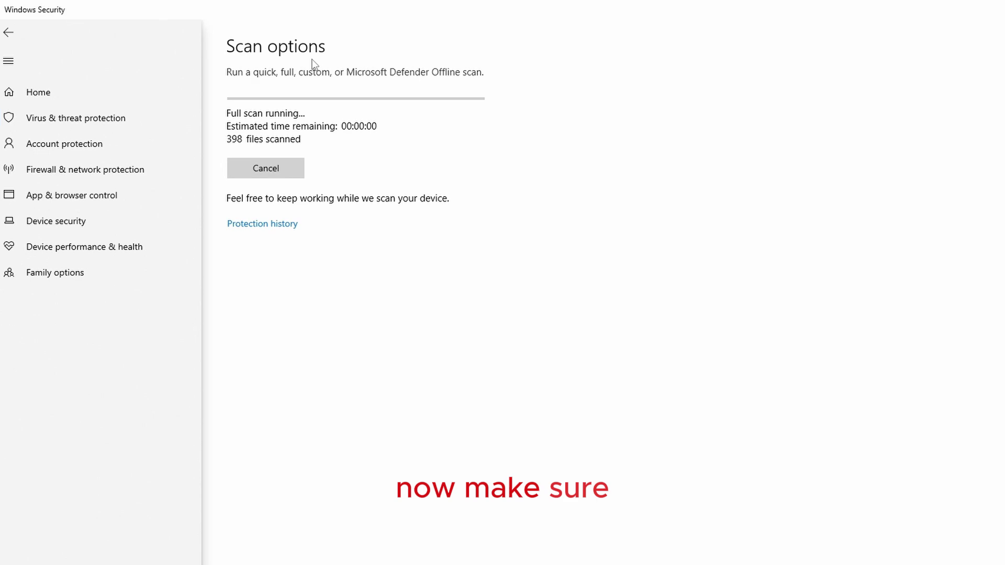